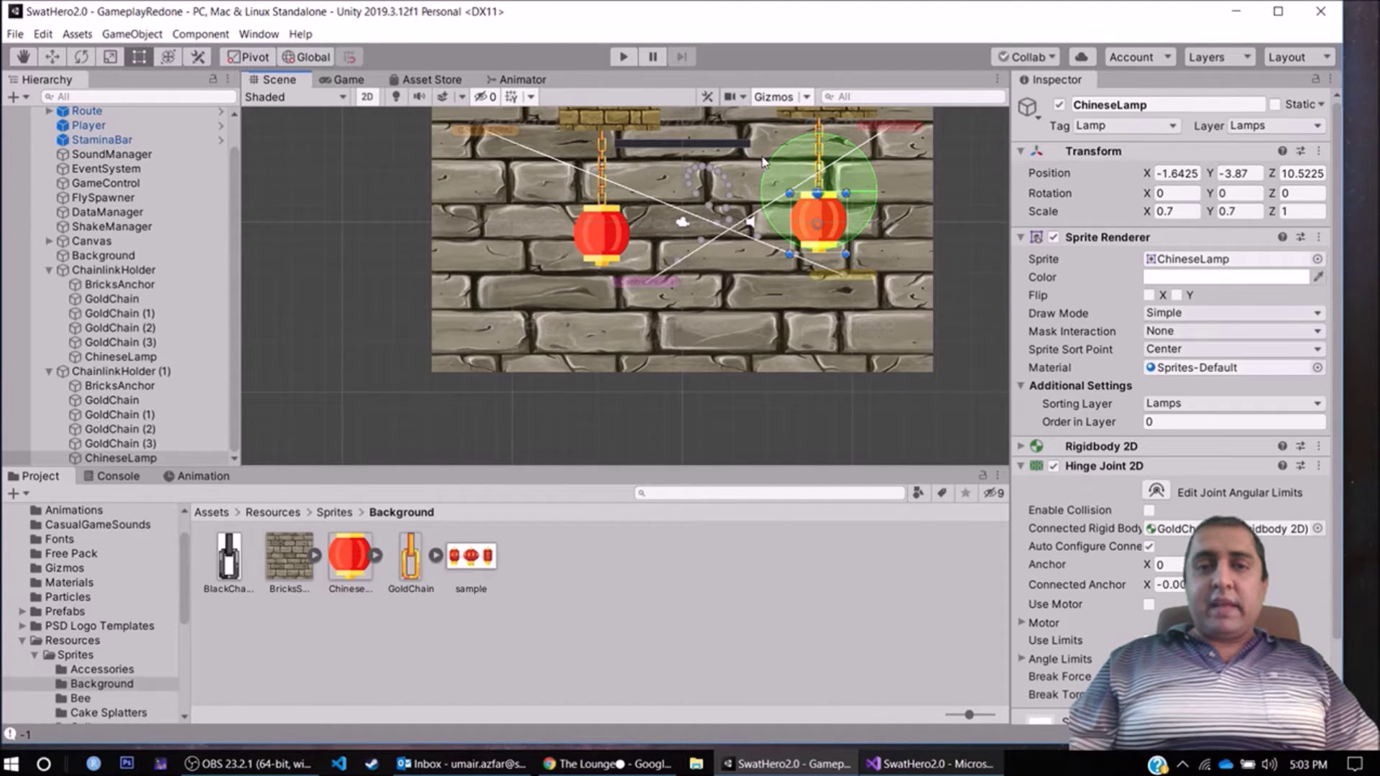
# Play-test the game, swatting six flies so the lamps swing and the star score reaches 30, then stop
pyautogui.click(624, 57)
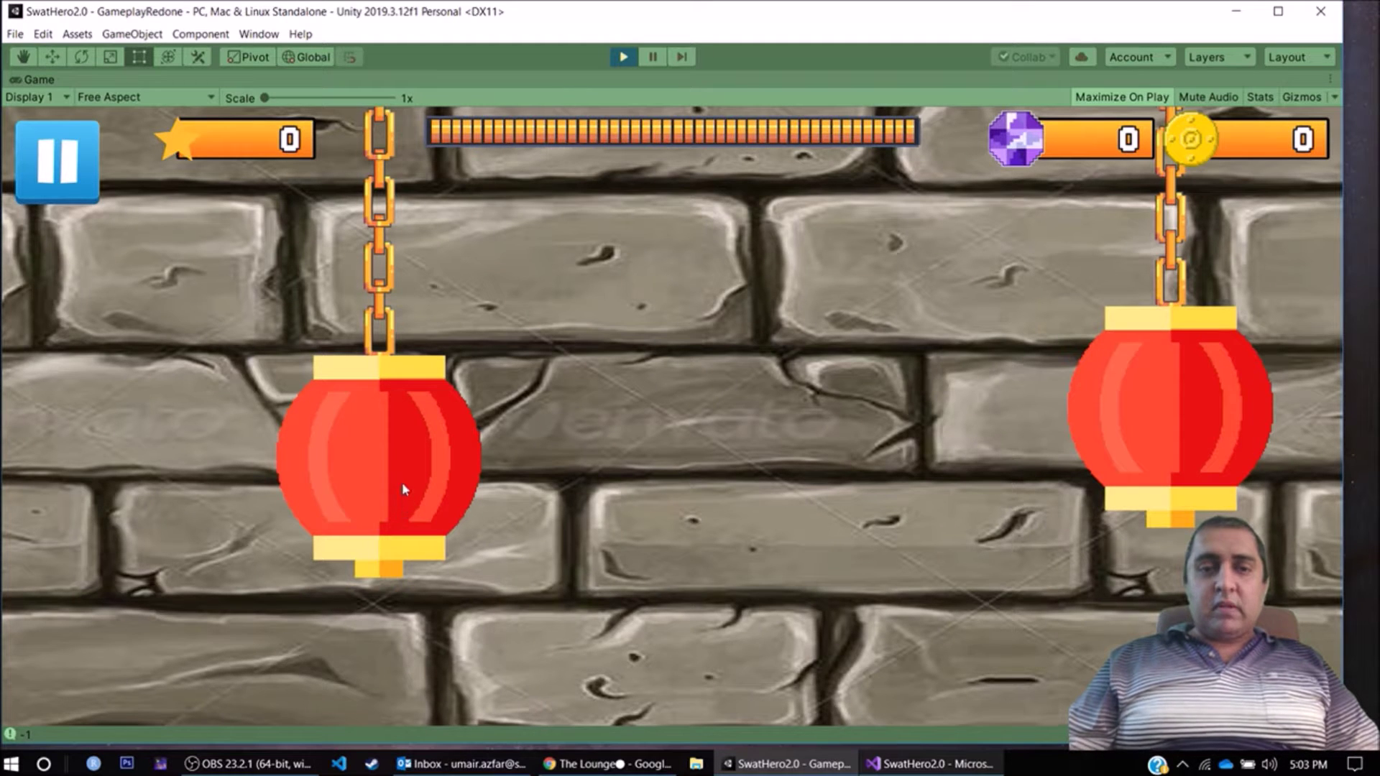
pyautogui.click(276, 497)
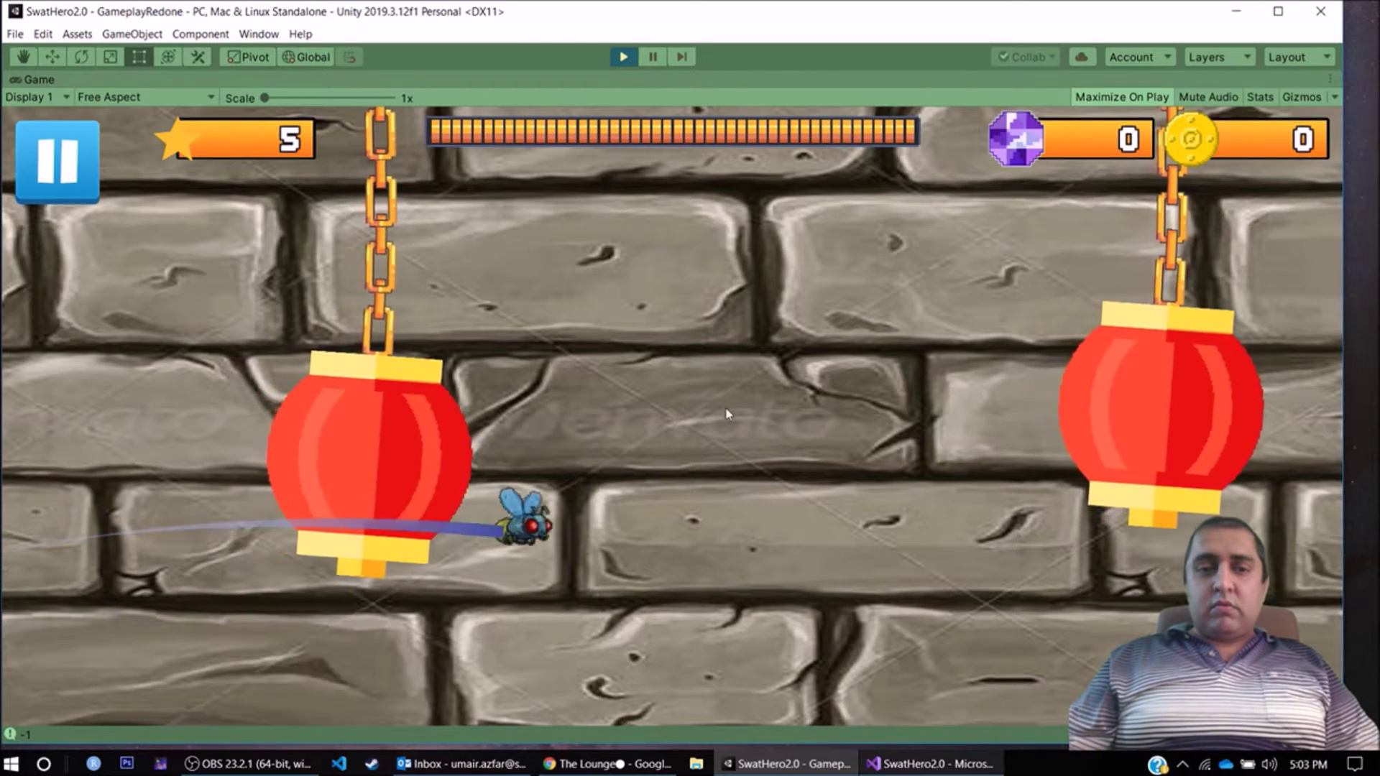
pyautogui.click(1055, 620)
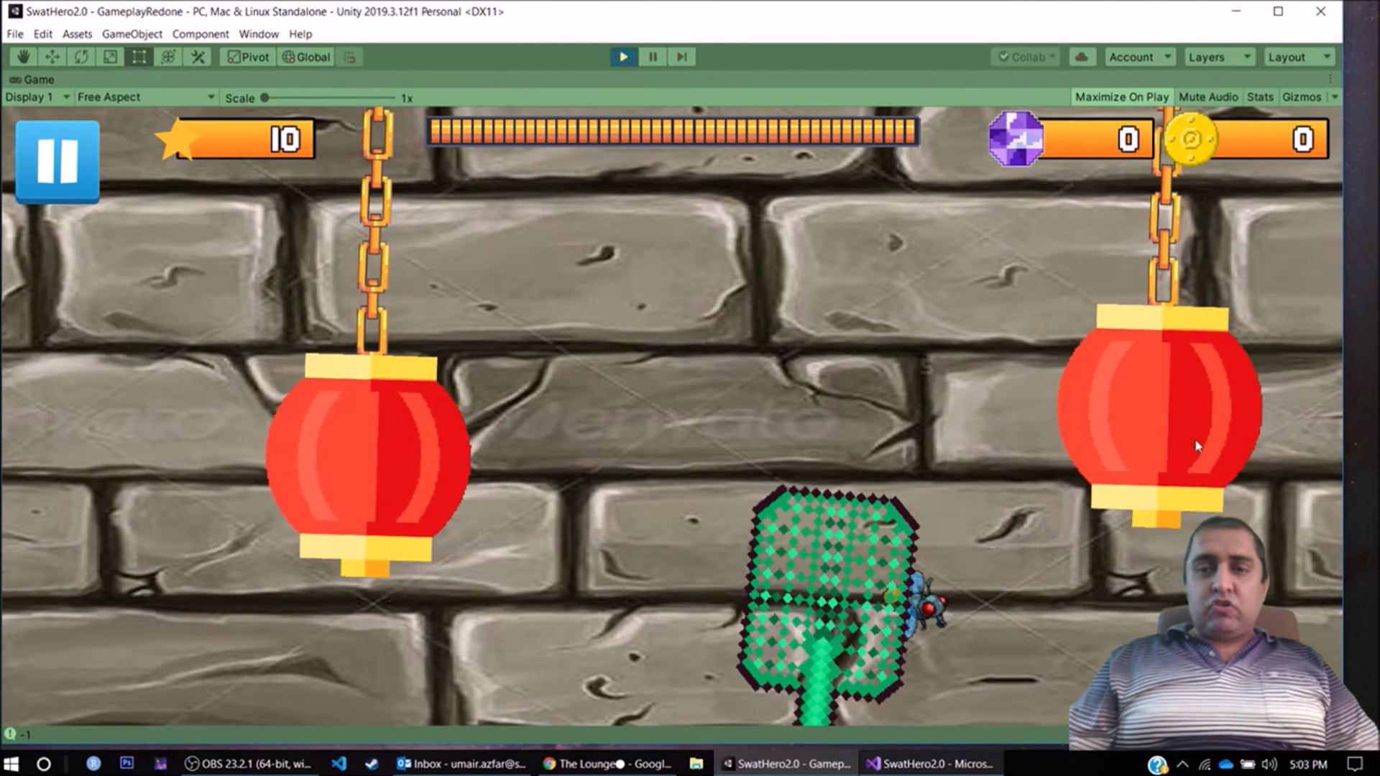
pyautogui.click(231, 333)
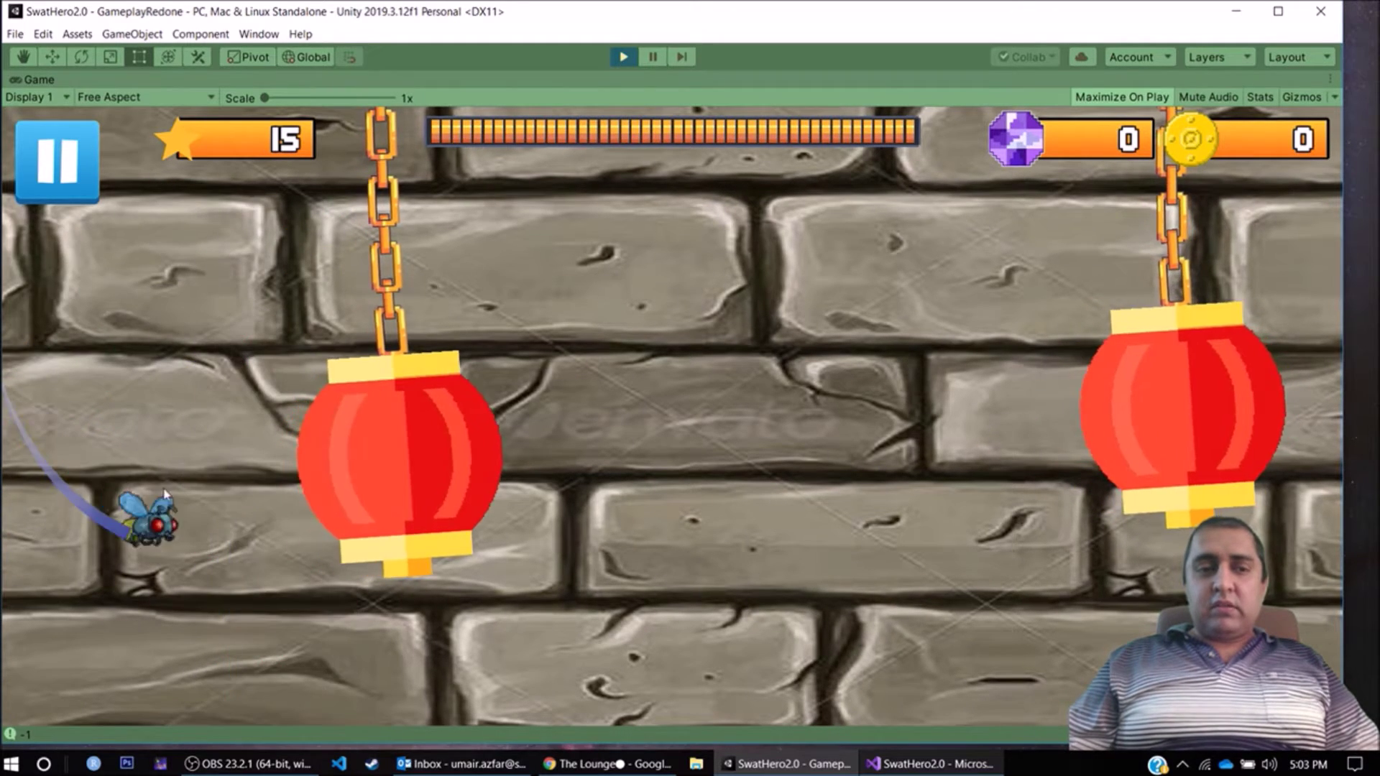
pyautogui.click(318, 537)
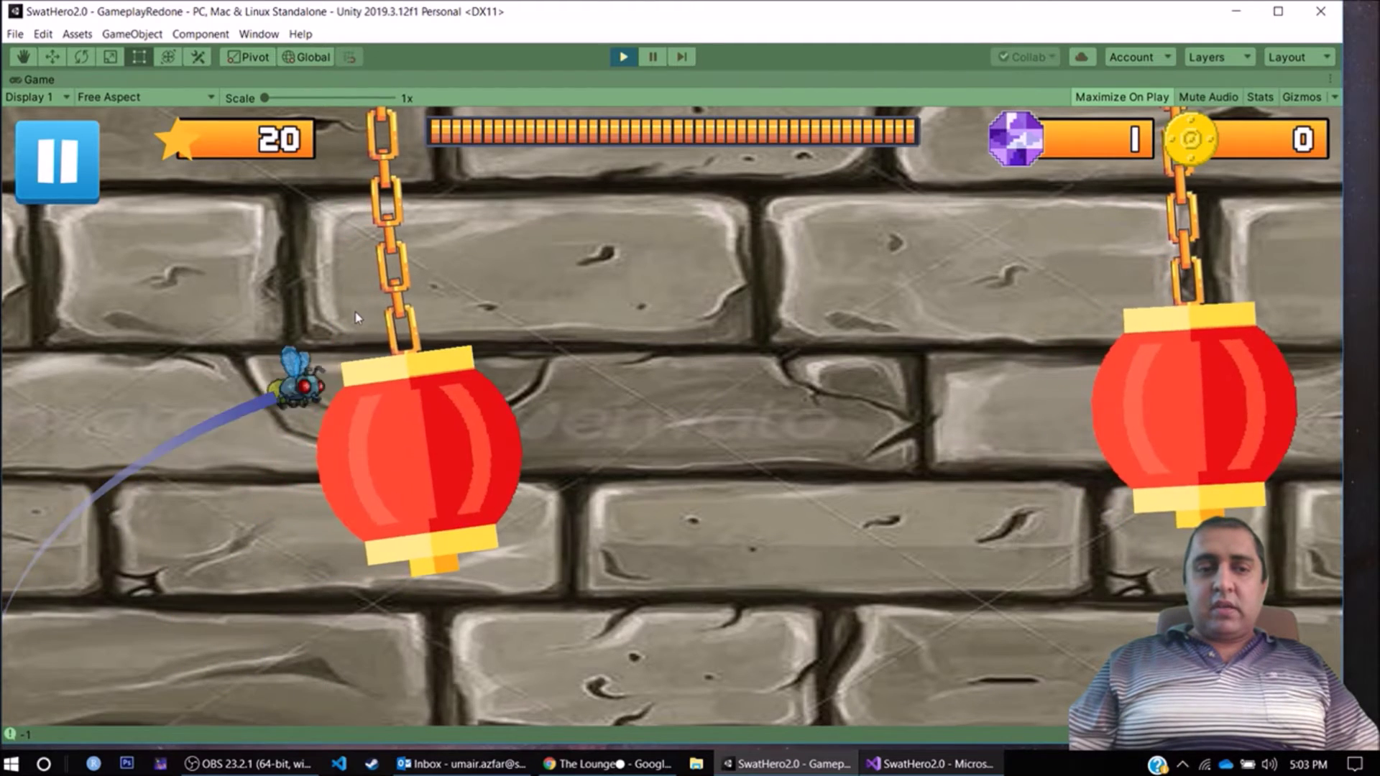
pyautogui.click(402, 381)
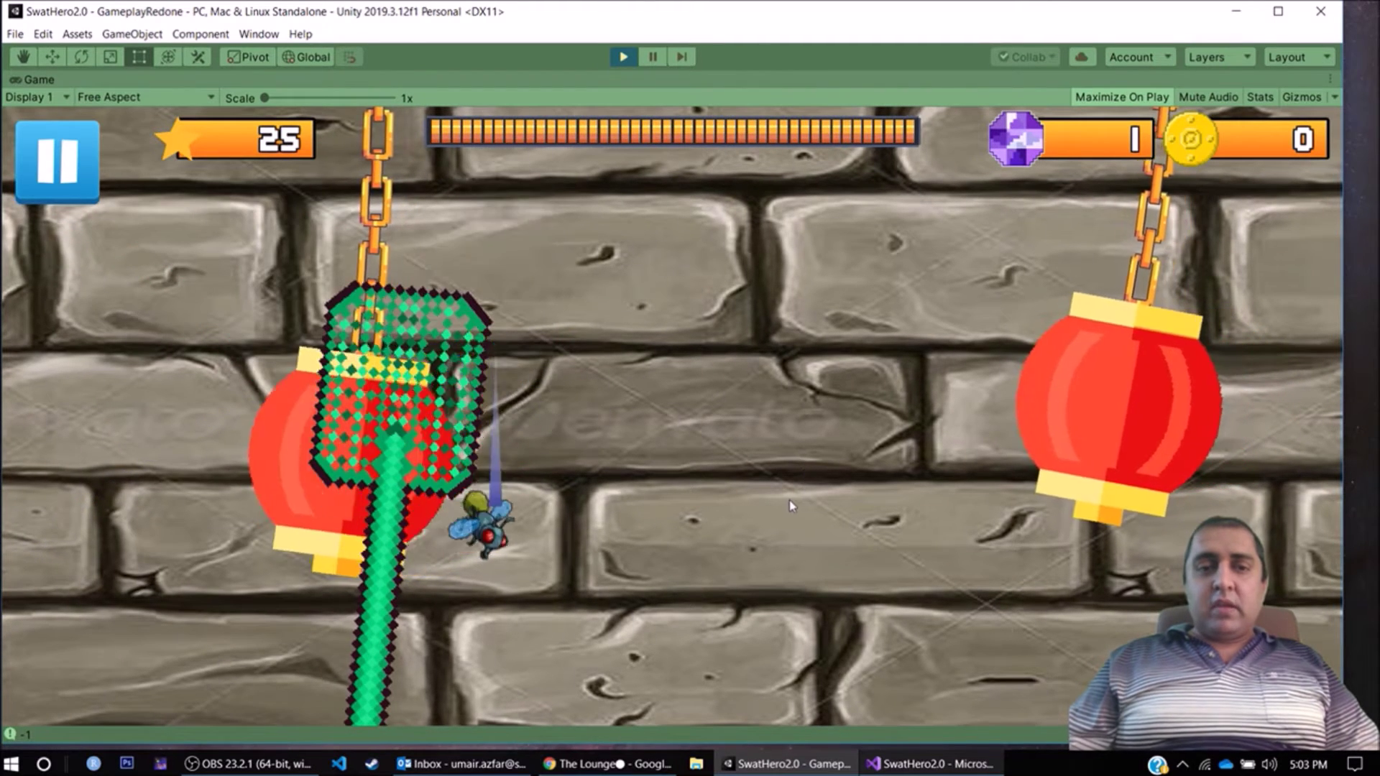
pyautogui.click(772, 557)
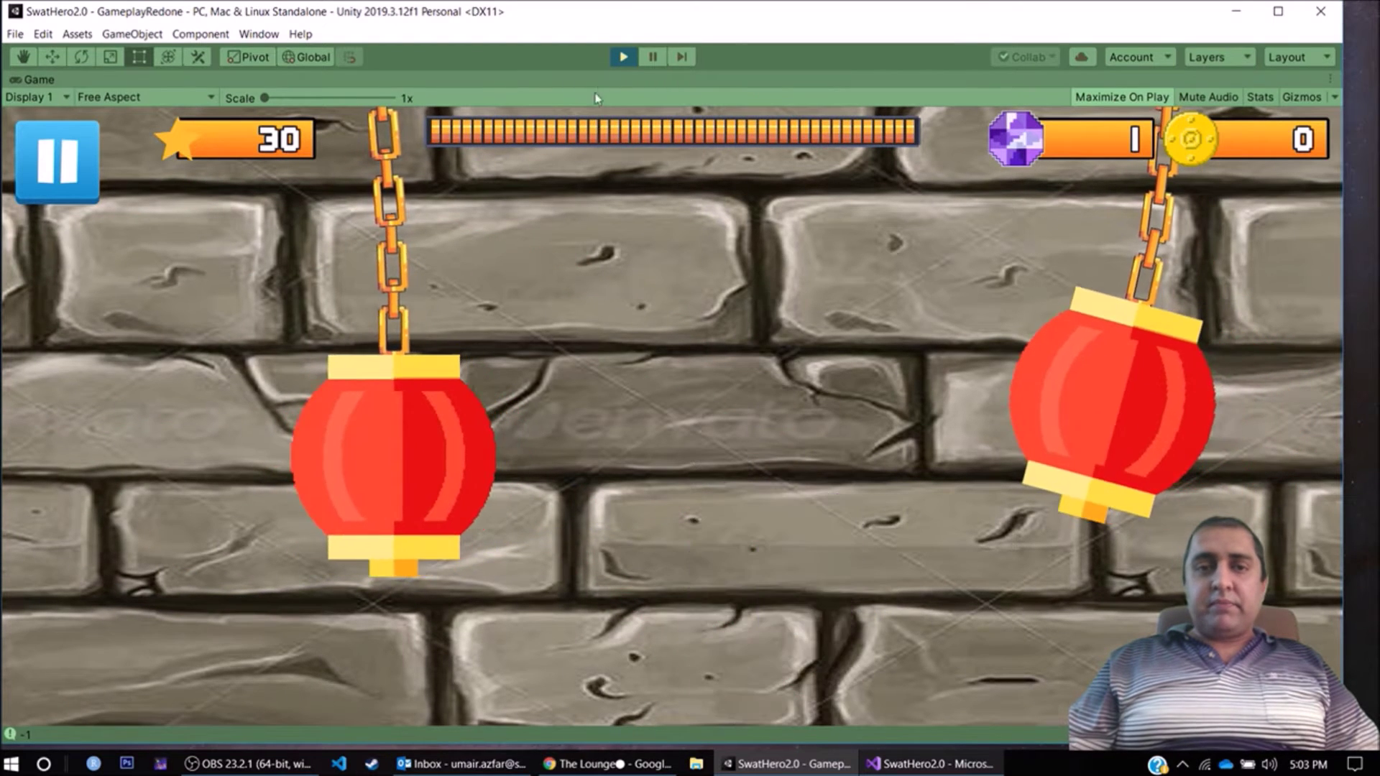
pyautogui.hotkey('ctrl', 'p')
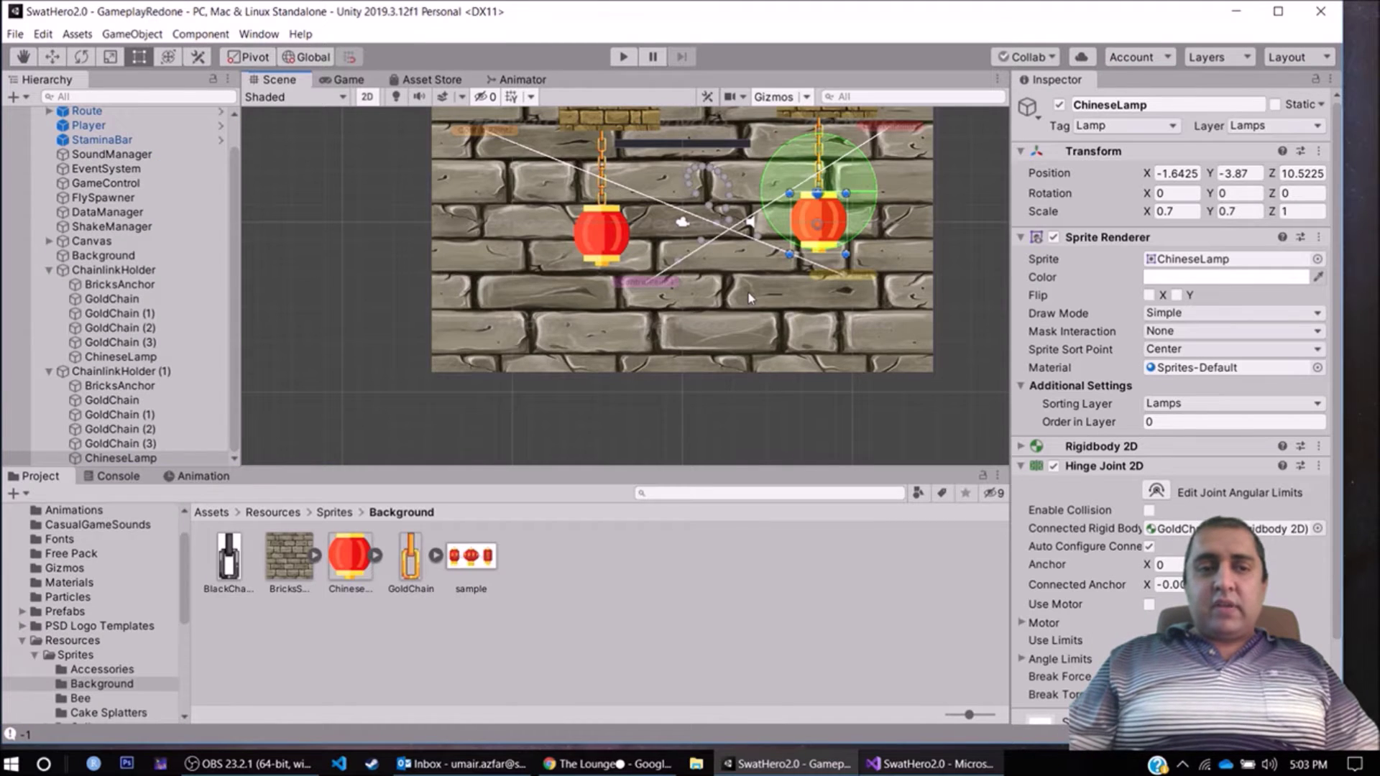
# Select BricksAnchor under ChainlinkHolder and expand its Rigidbody 2D to show the Kinematic body type
pyautogui.click(113, 270)
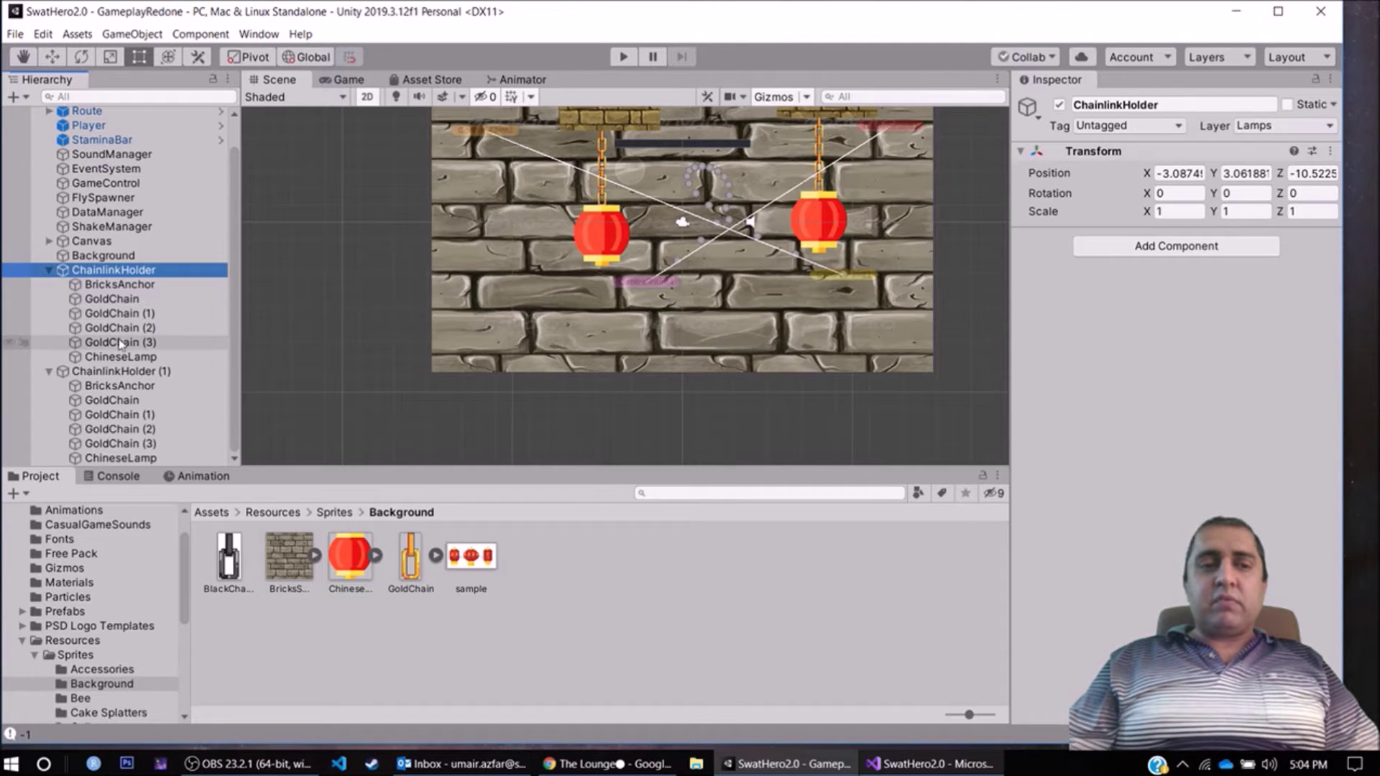
pyautogui.click(123, 284)
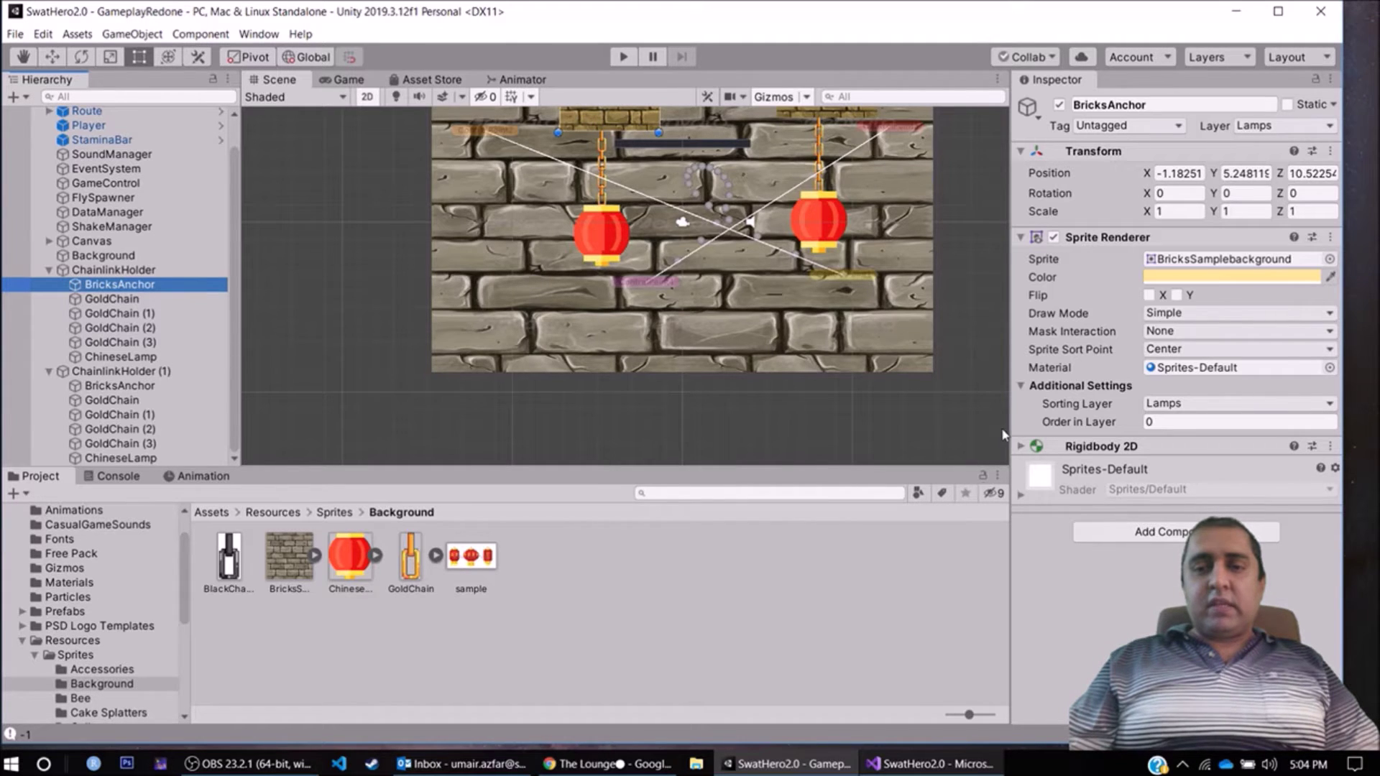
pyautogui.click(1020, 446)
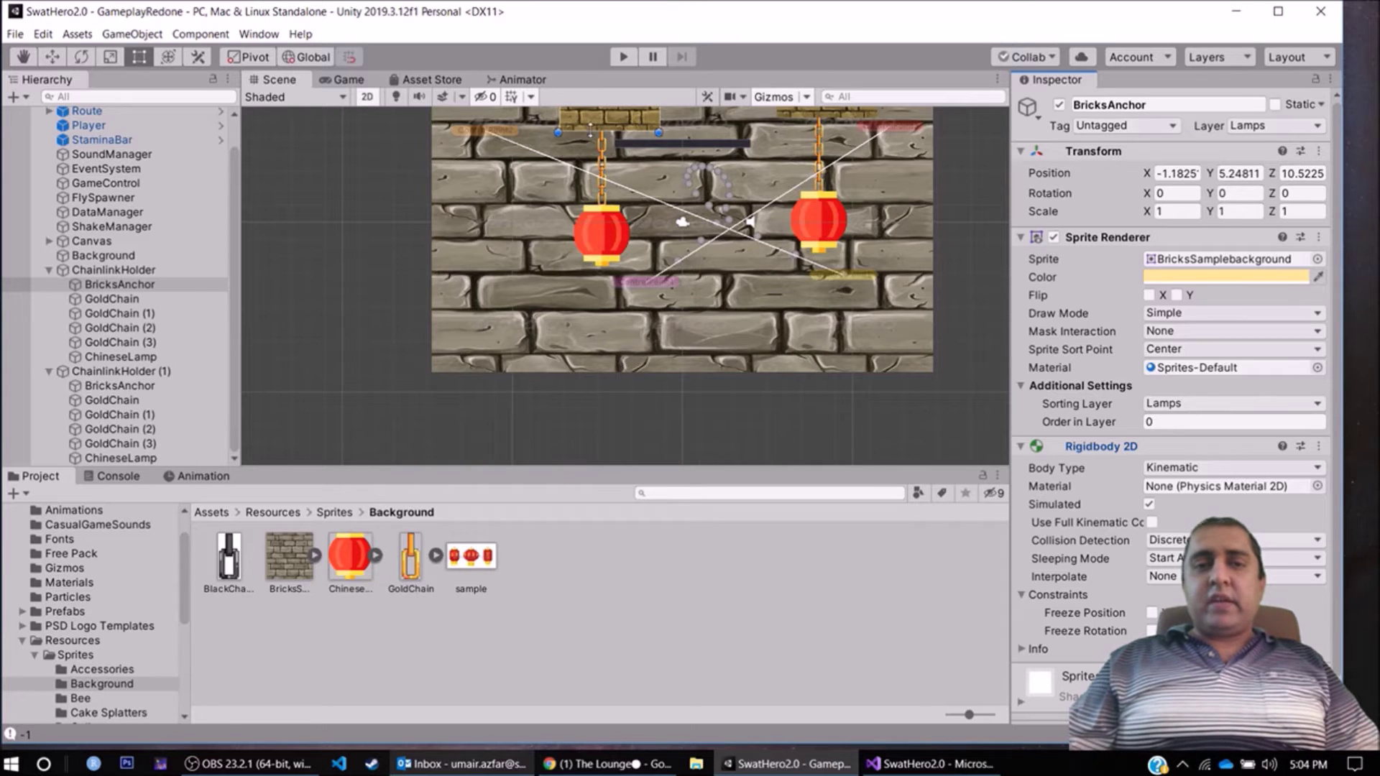
pyautogui.click(123, 301)
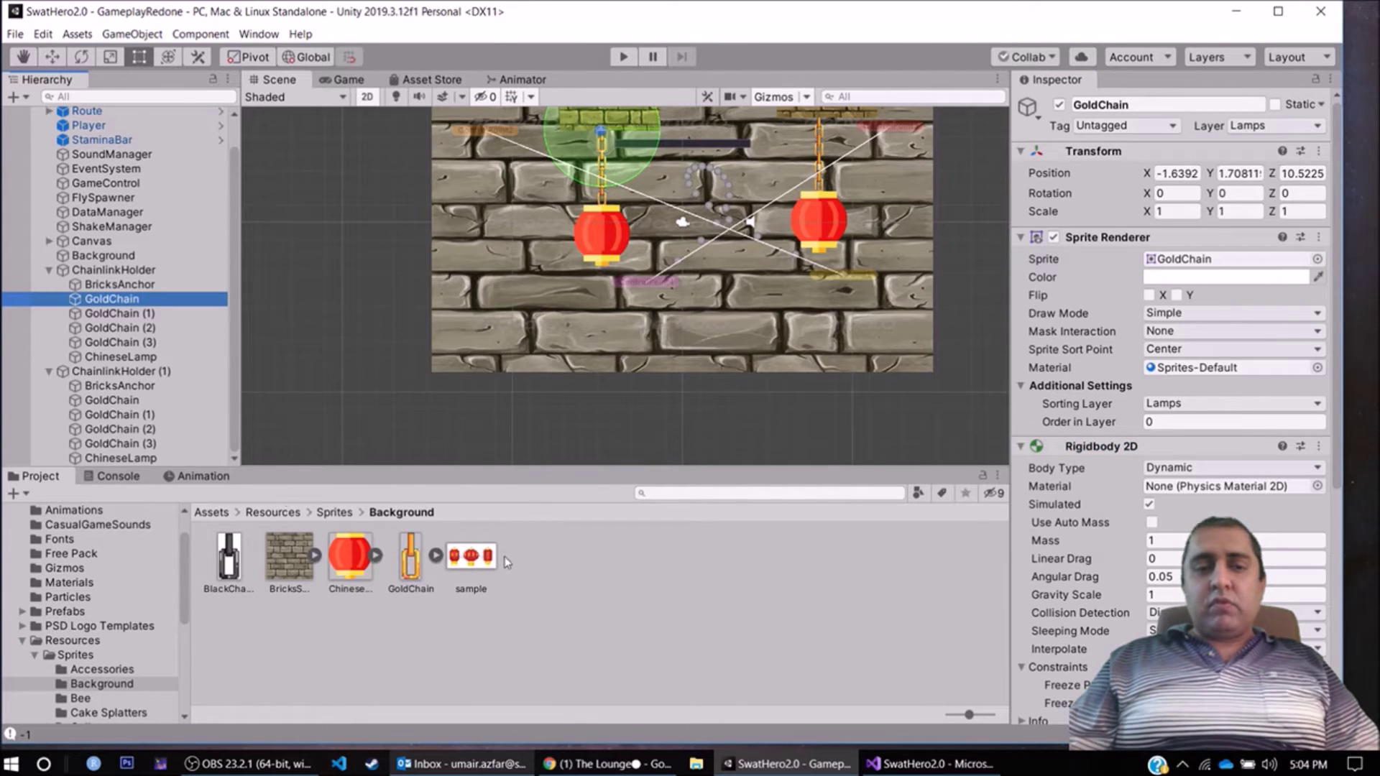
# Check the GoldChain sprite import settings, then reveal the first link's Hinge Joint 2D to the anchor
pyautogui.click(404, 569)
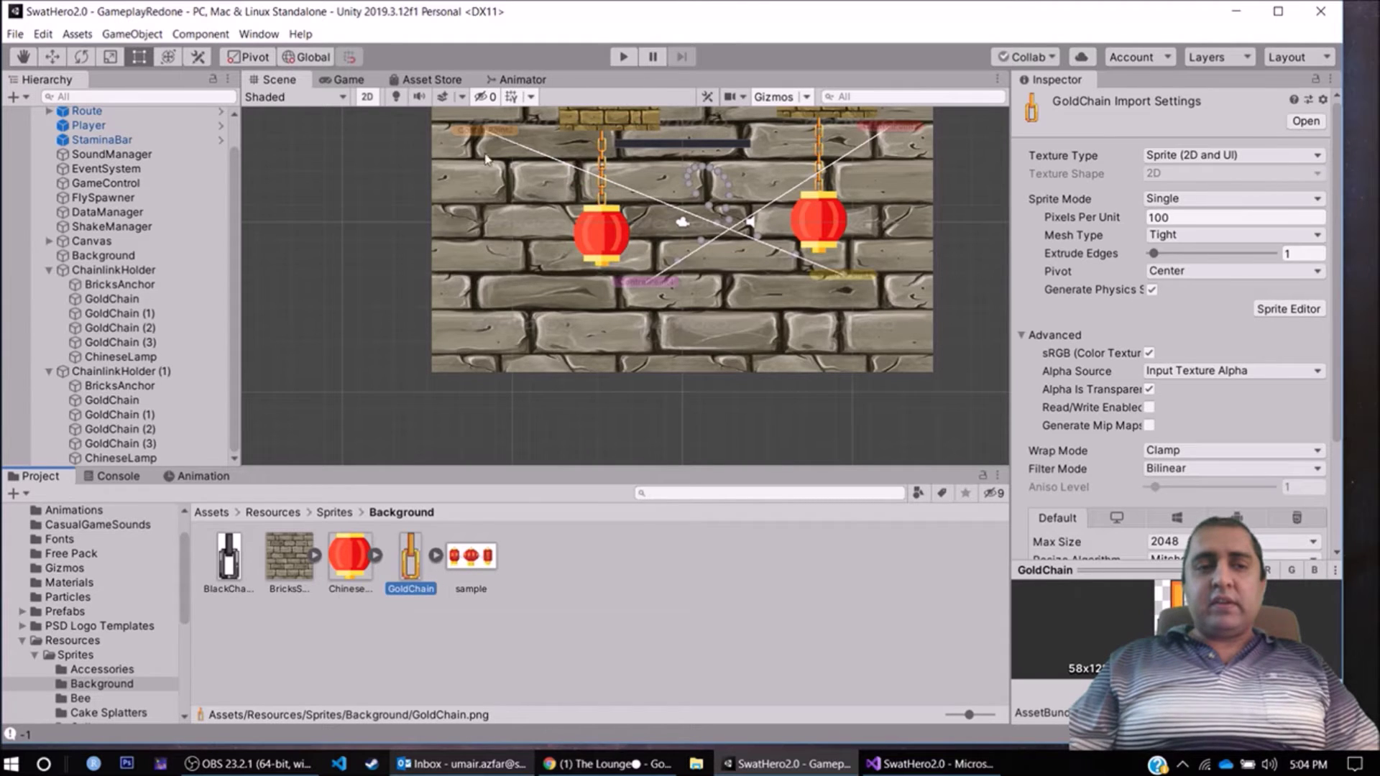
pyautogui.click(115, 299)
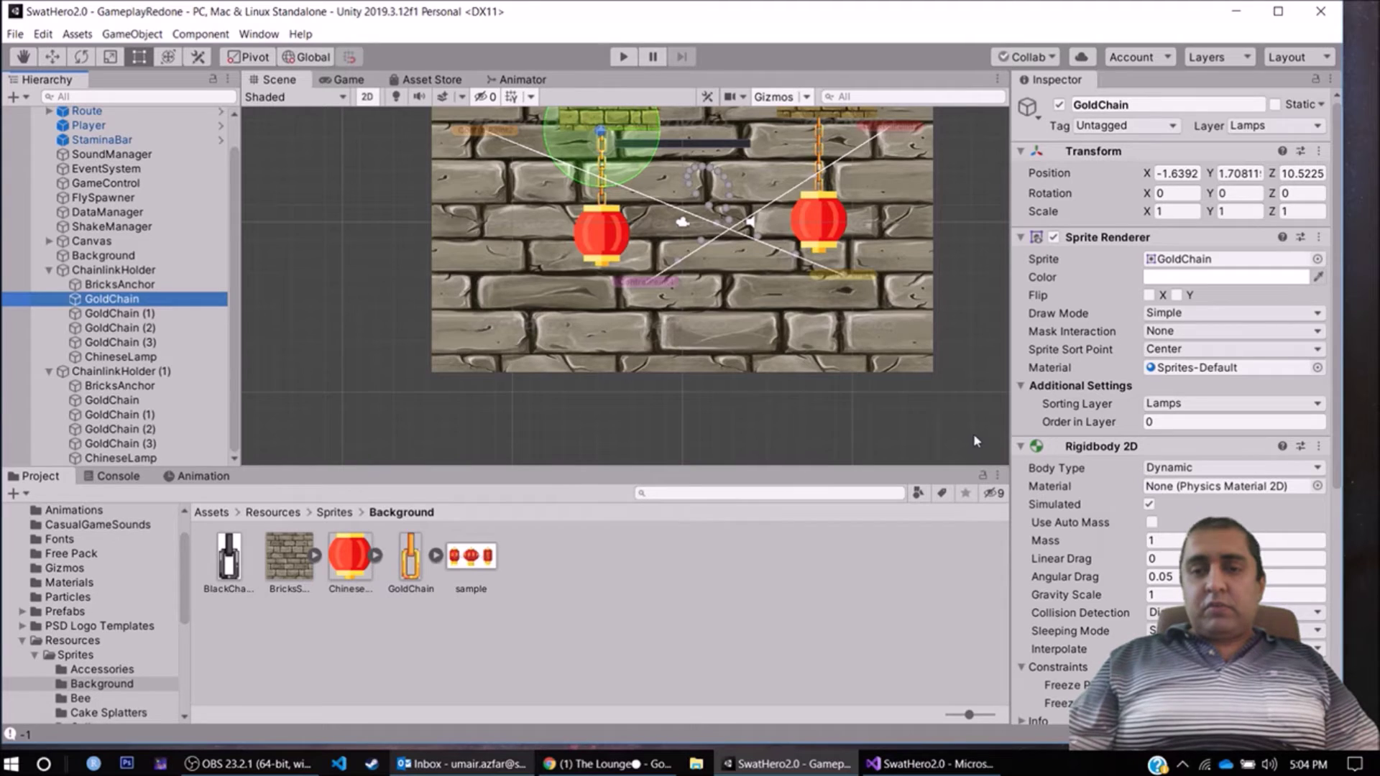
pyautogui.click(1022, 447)
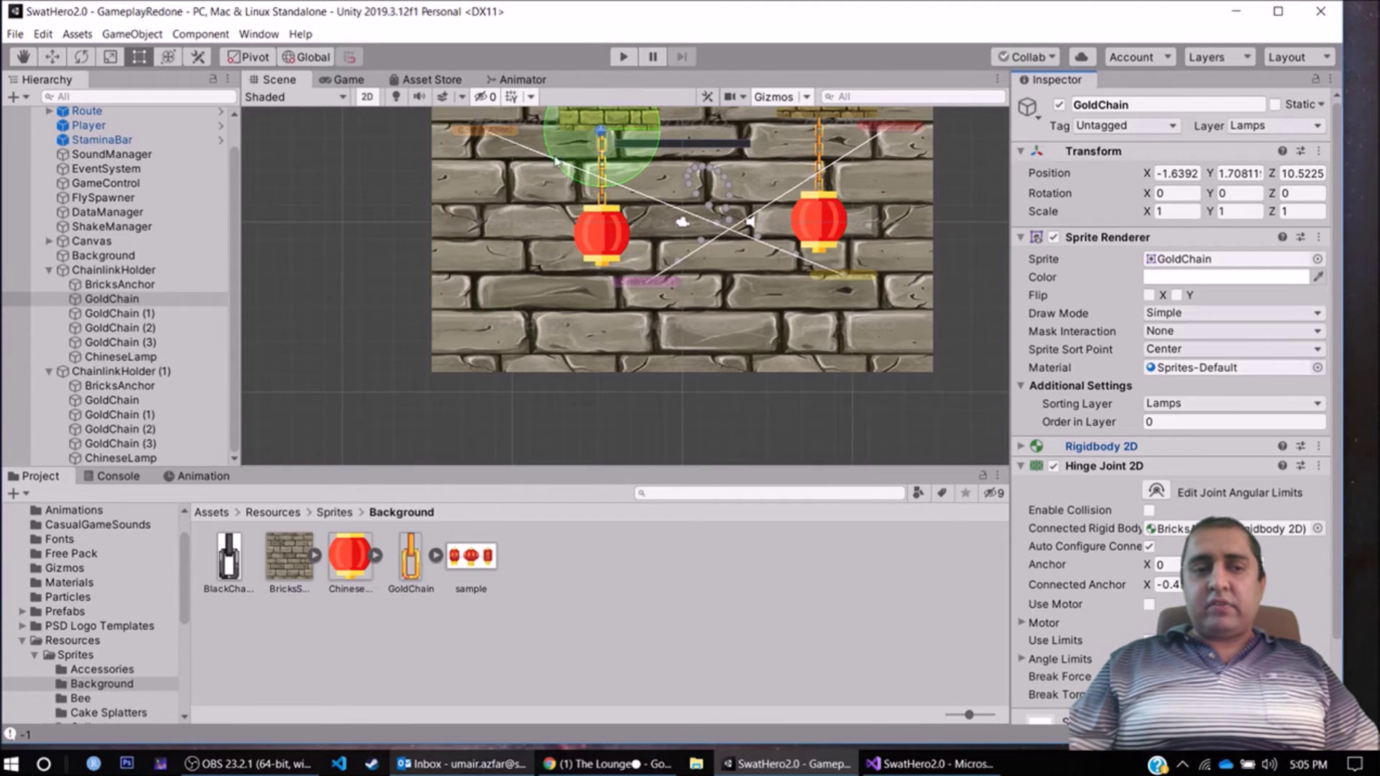
pyautogui.click(123, 314)
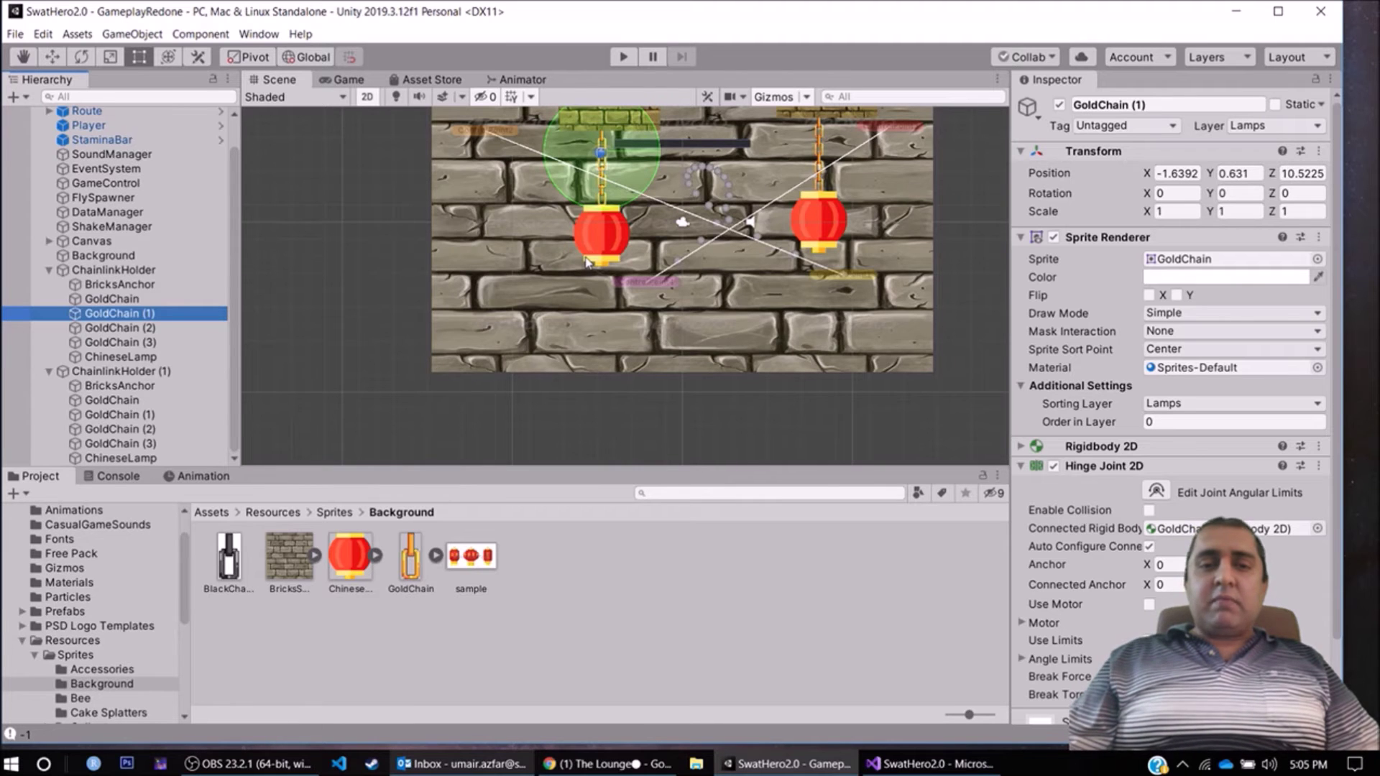
# Switch to Visual Studio to view the HitDetection.cs script
pyautogui.click(907, 770)
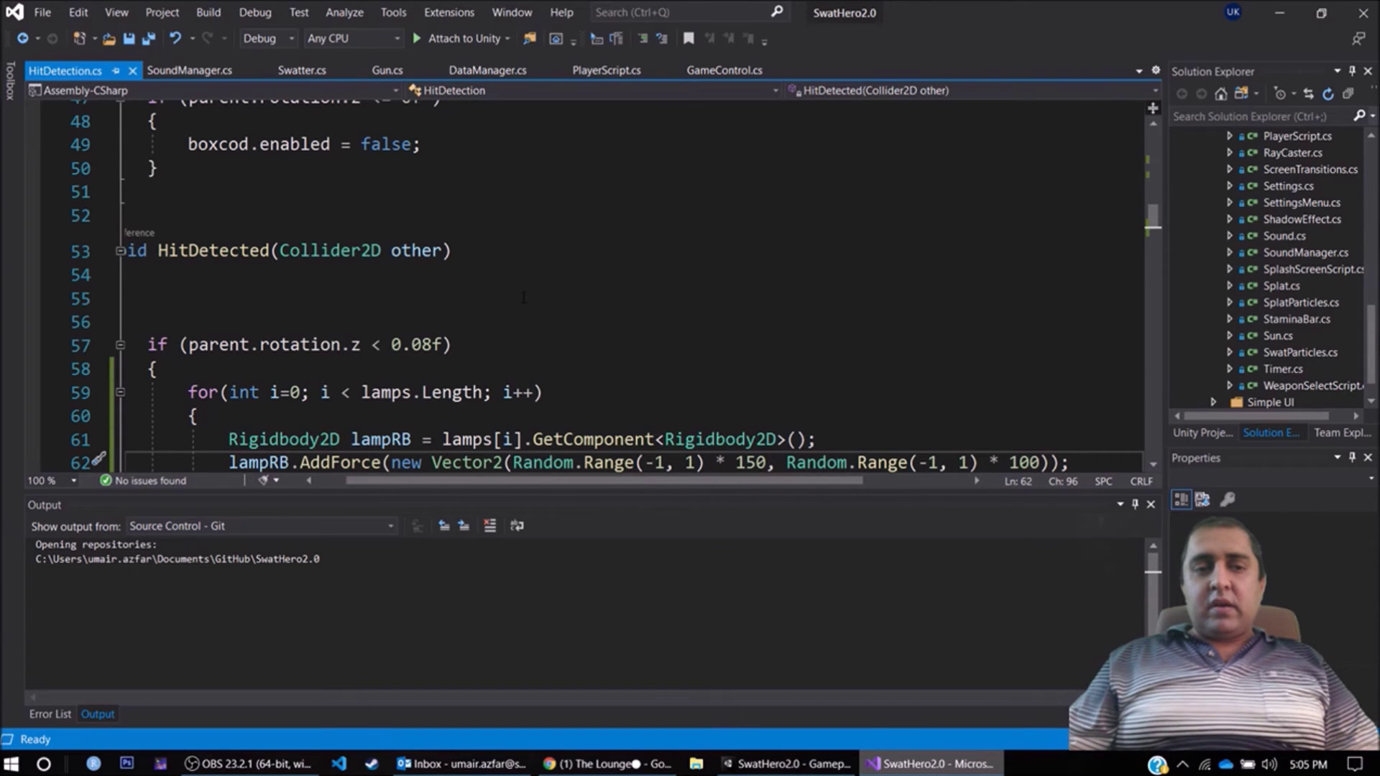
pyautogui.scroll(5, 523, 298)
pyautogui.scroll(3, 523, 298)
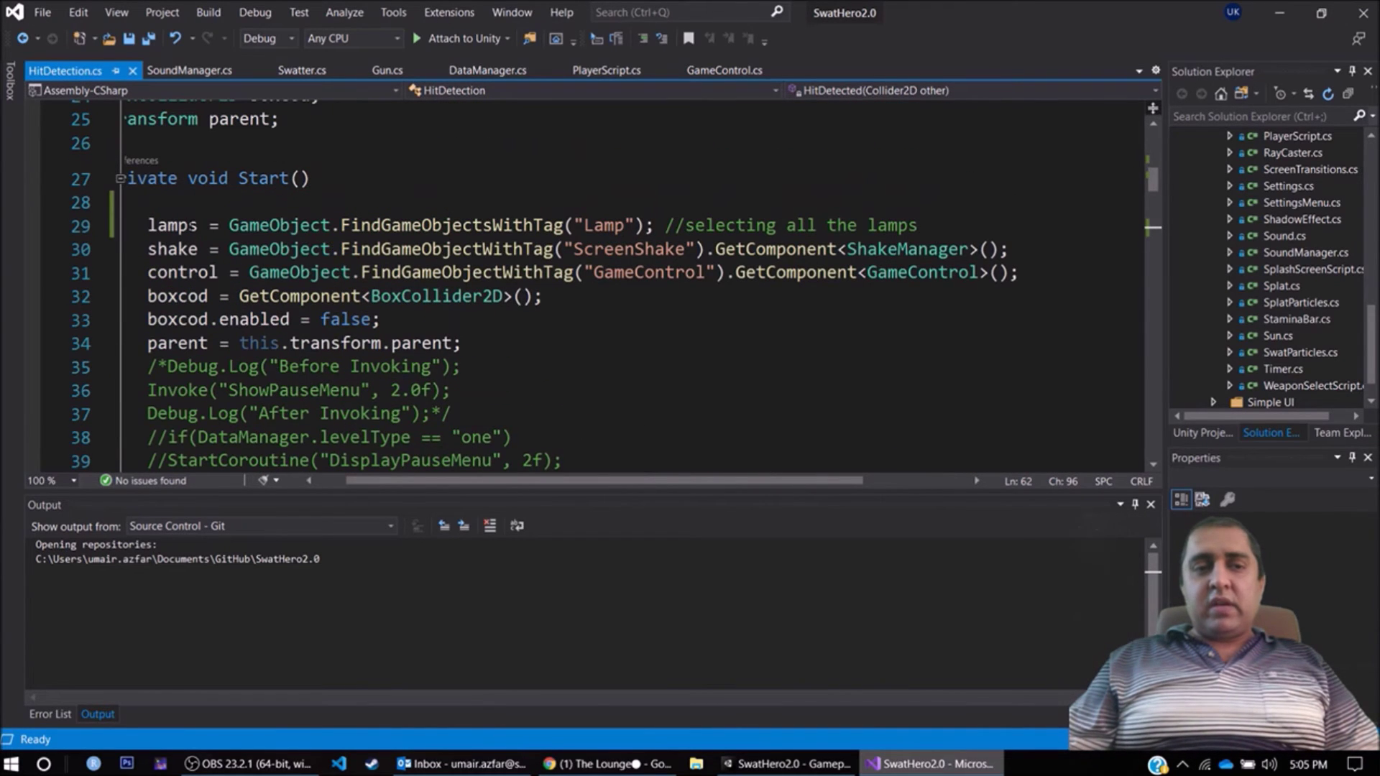
pyautogui.doubleClick(172, 226)
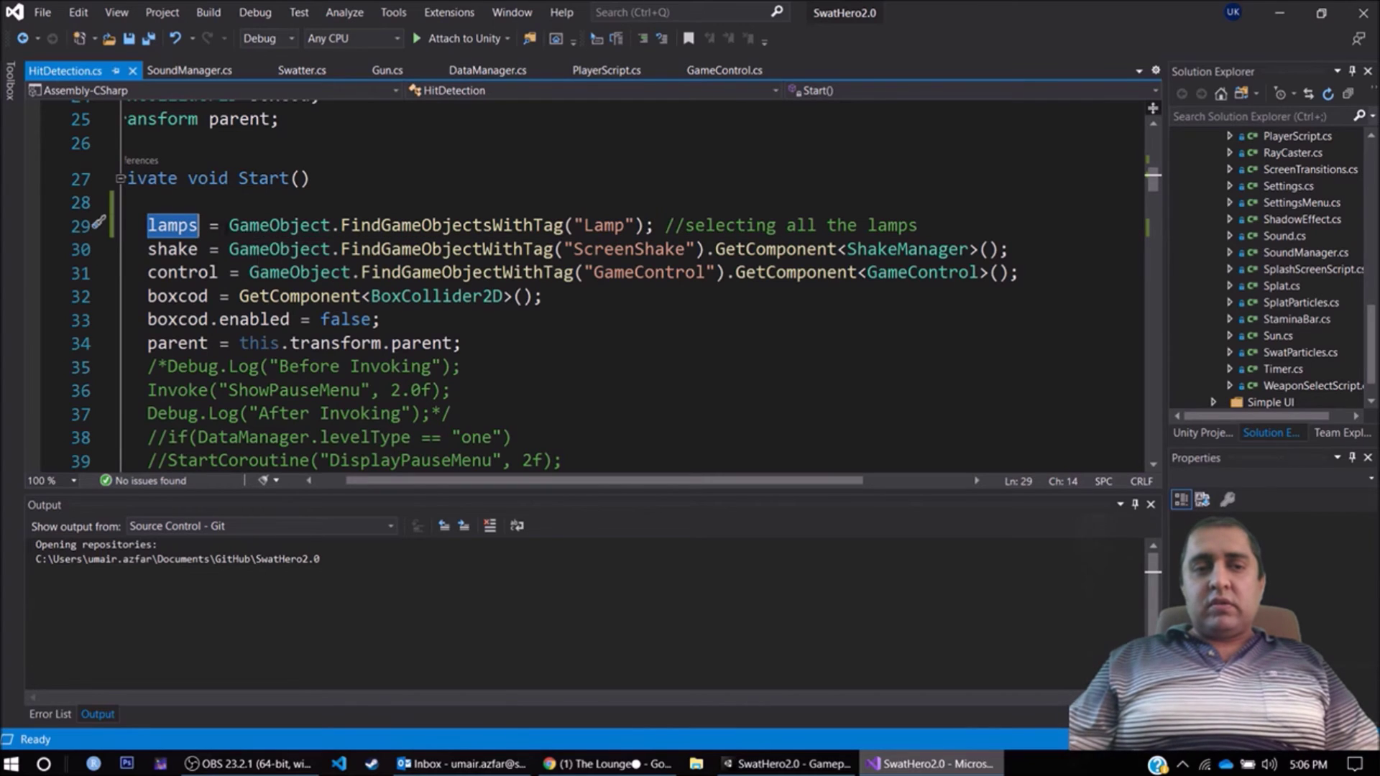
pyautogui.moveTo(228, 226)
pyautogui.mouseDown()
pyautogui.moveTo(574, 249)
pyautogui.moveTo(645, 225)
pyautogui.mouseUp()
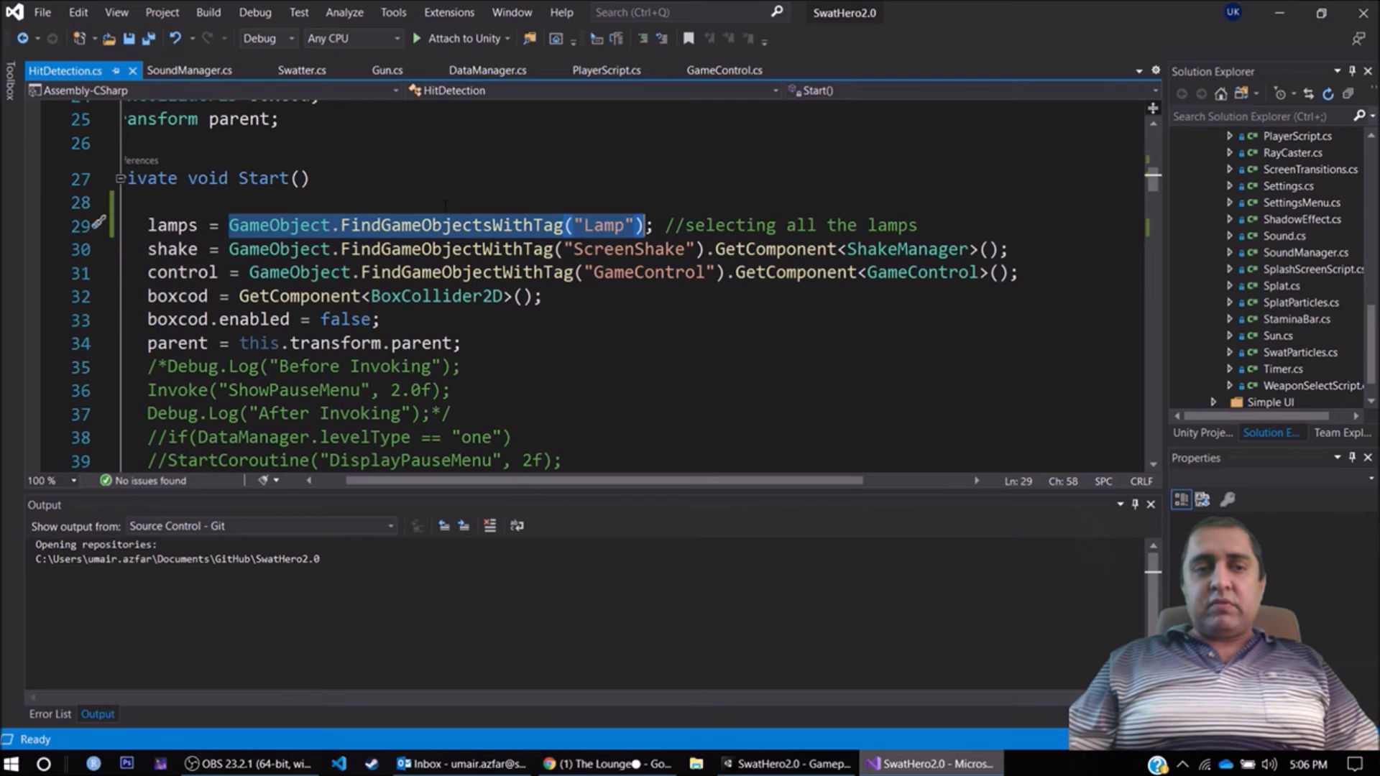
pyautogui.scroll(2, 332, 206)
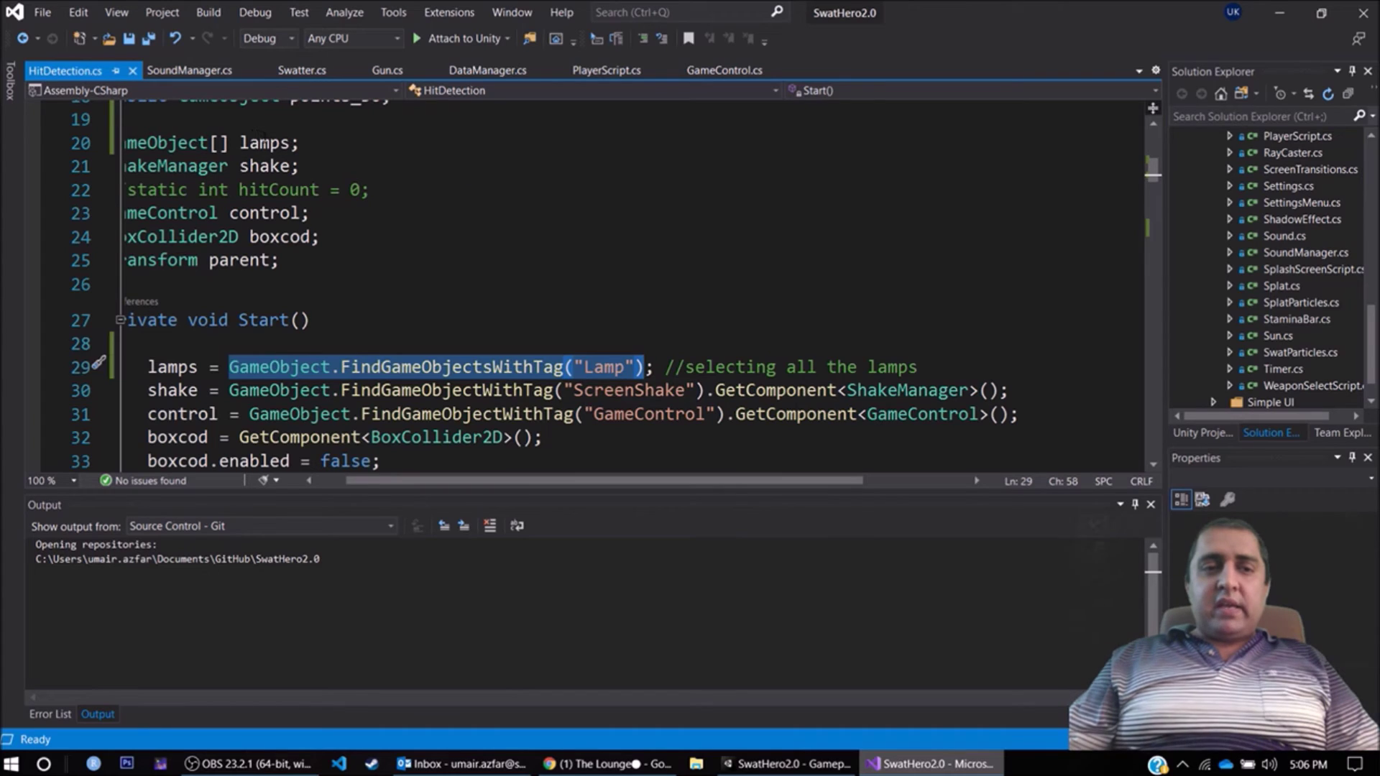
pyautogui.doubleClick(267, 144)
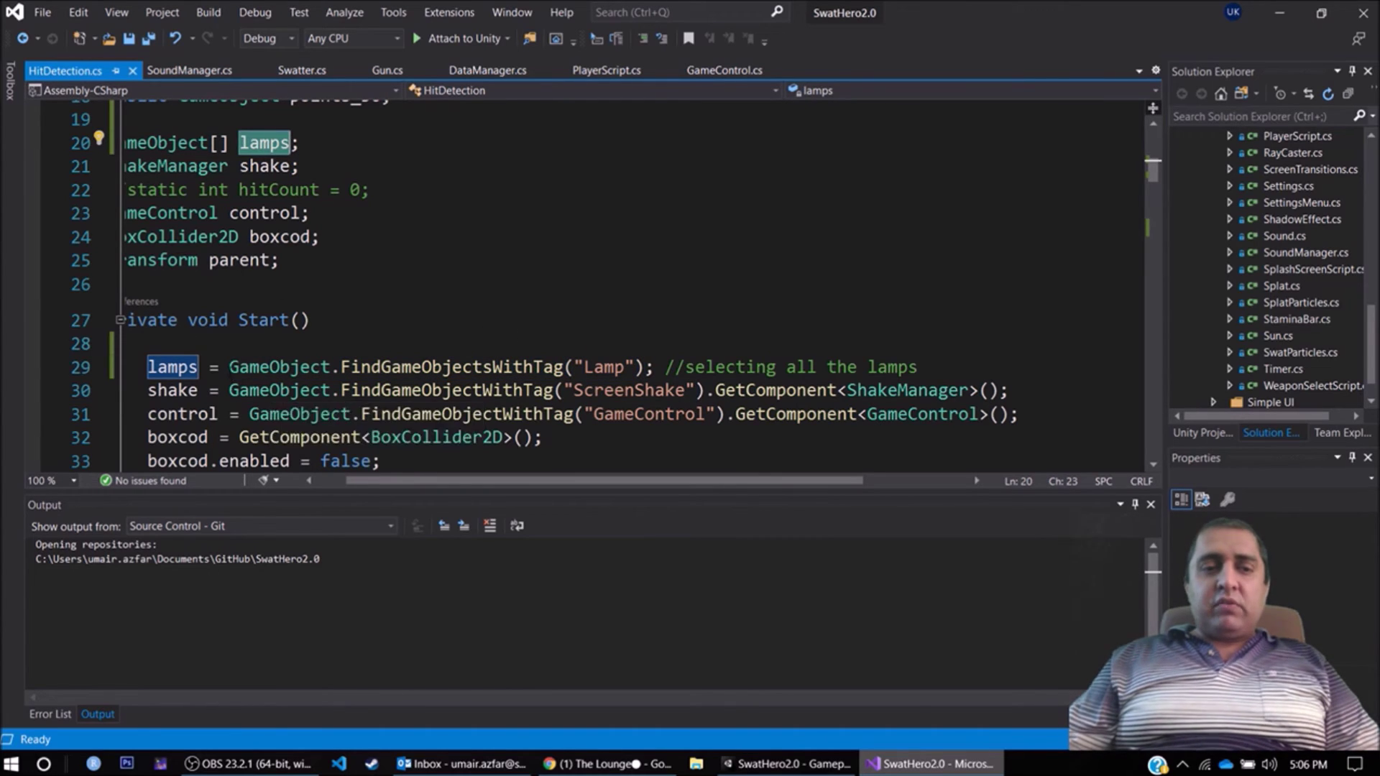
pyautogui.scroll(-5, 326, 335)
pyautogui.scroll(-2, 327, 335)
pyautogui.scroll(-5, 327, 335)
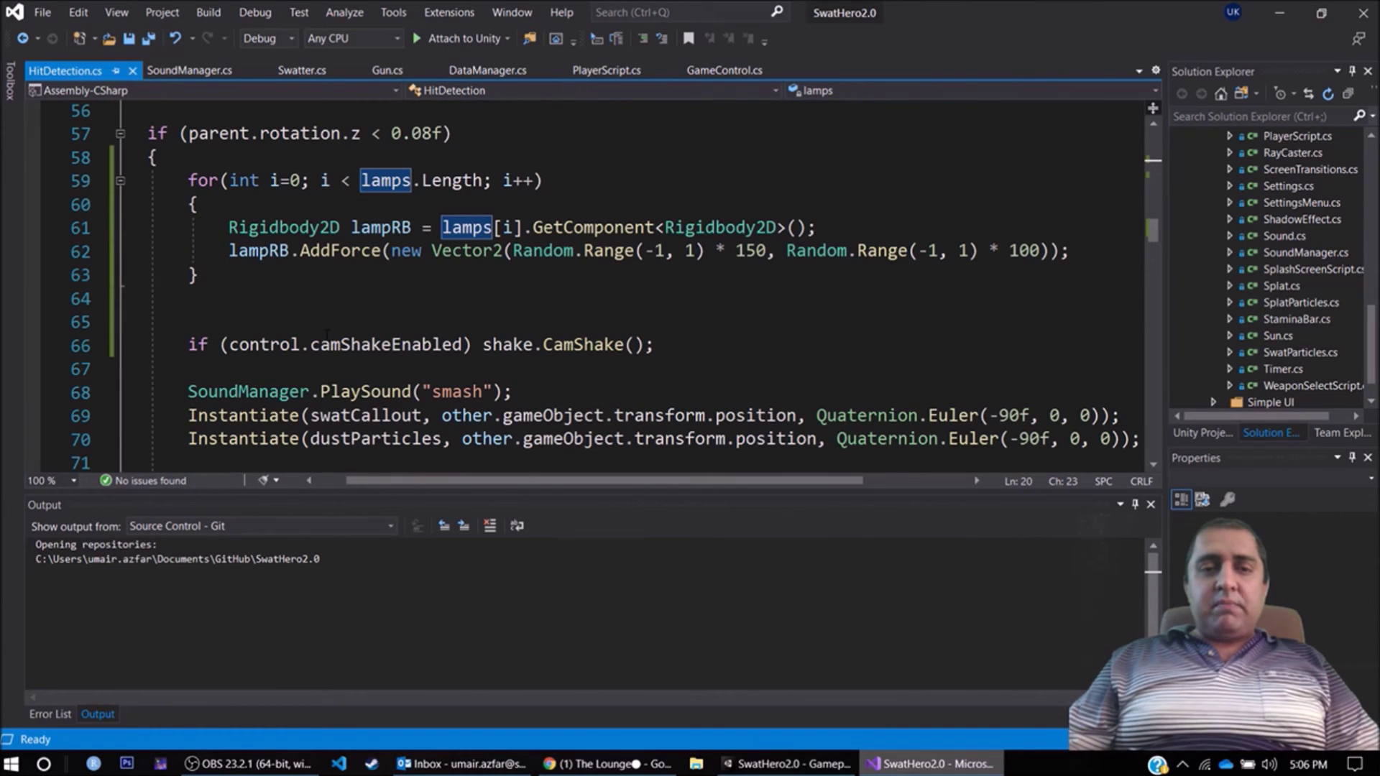
pyautogui.scroll(-3, 462, 201)
pyautogui.scroll(-1, 462, 202)
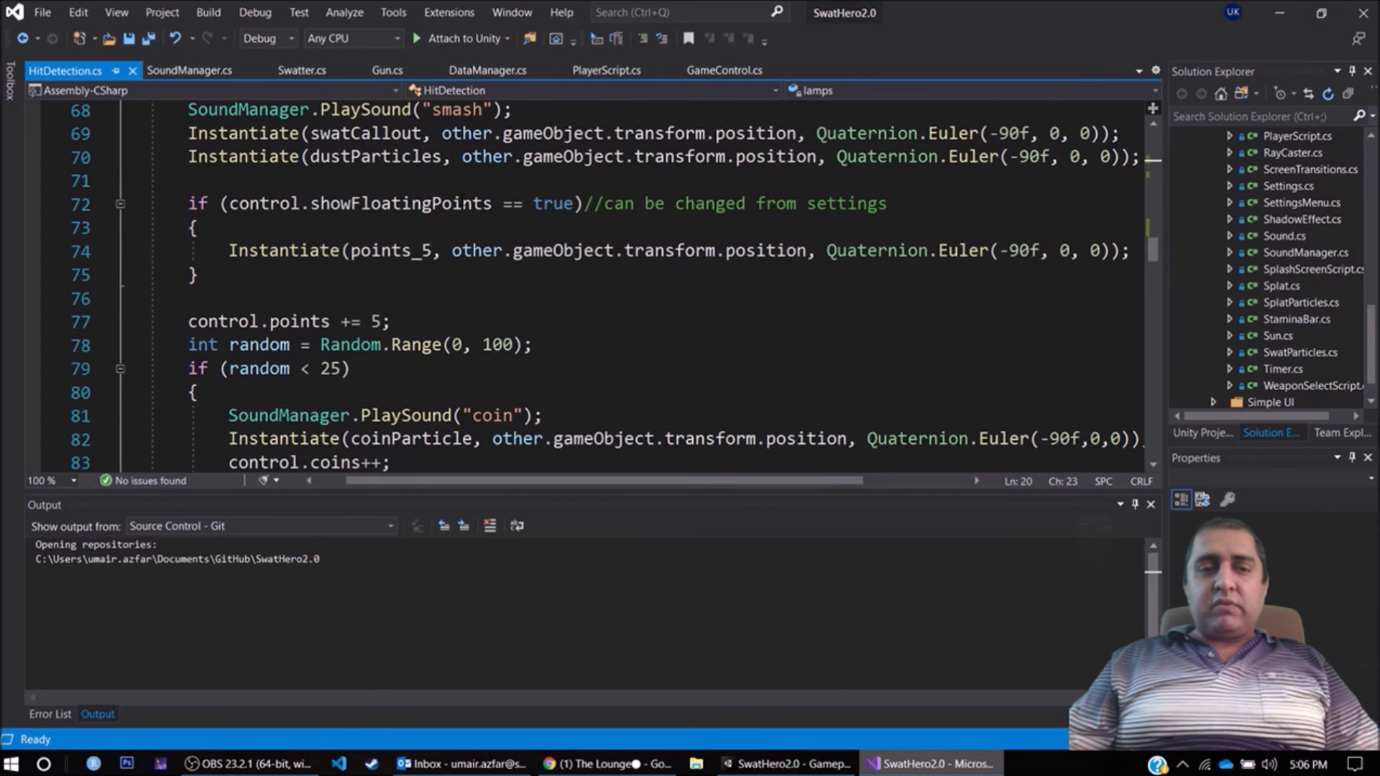
pyautogui.scroll(-2, 574, 288)
pyautogui.scroll(-3, 575, 288)
pyautogui.scroll(7, 575, 288)
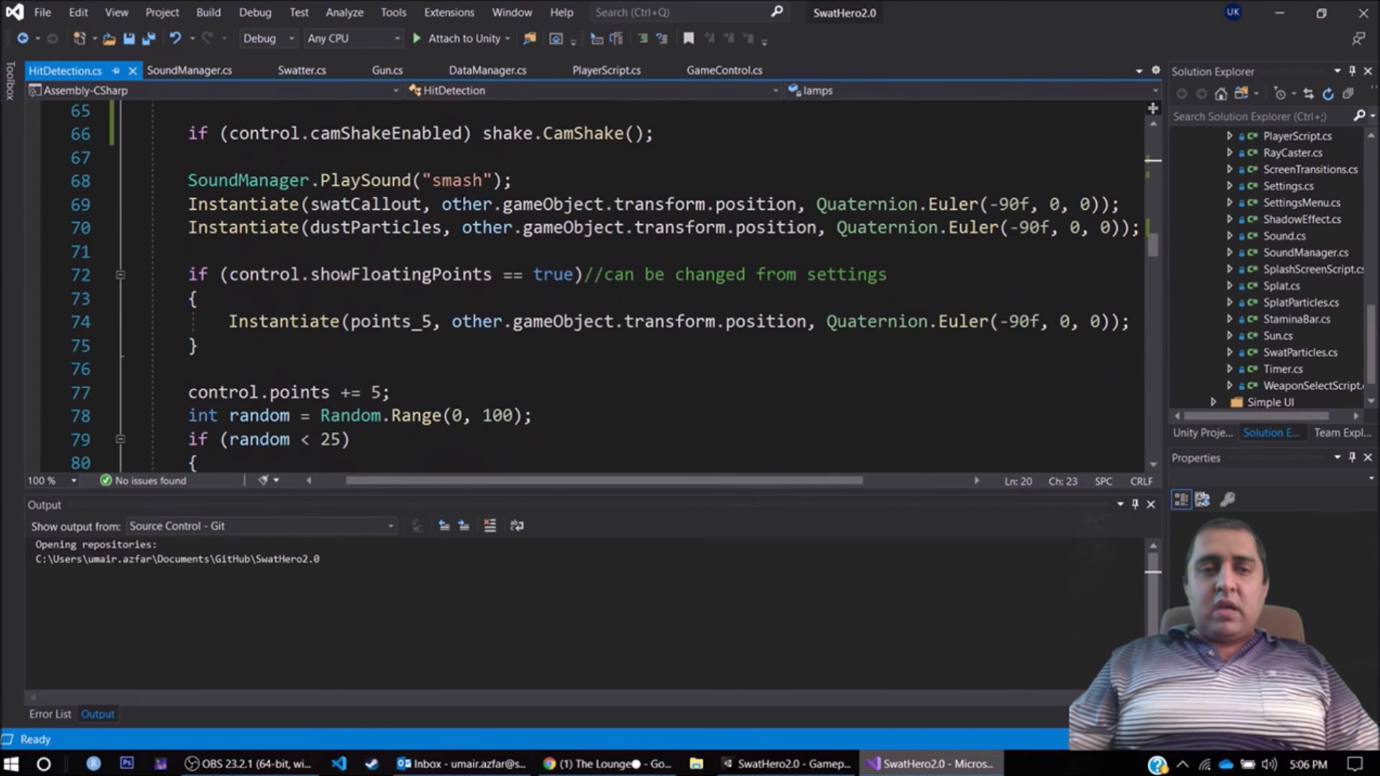
pyautogui.scroll(-2, 575, 287)
pyautogui.scroll(2, 459, 203)
pyautogui.scroll(2, 460, 203)
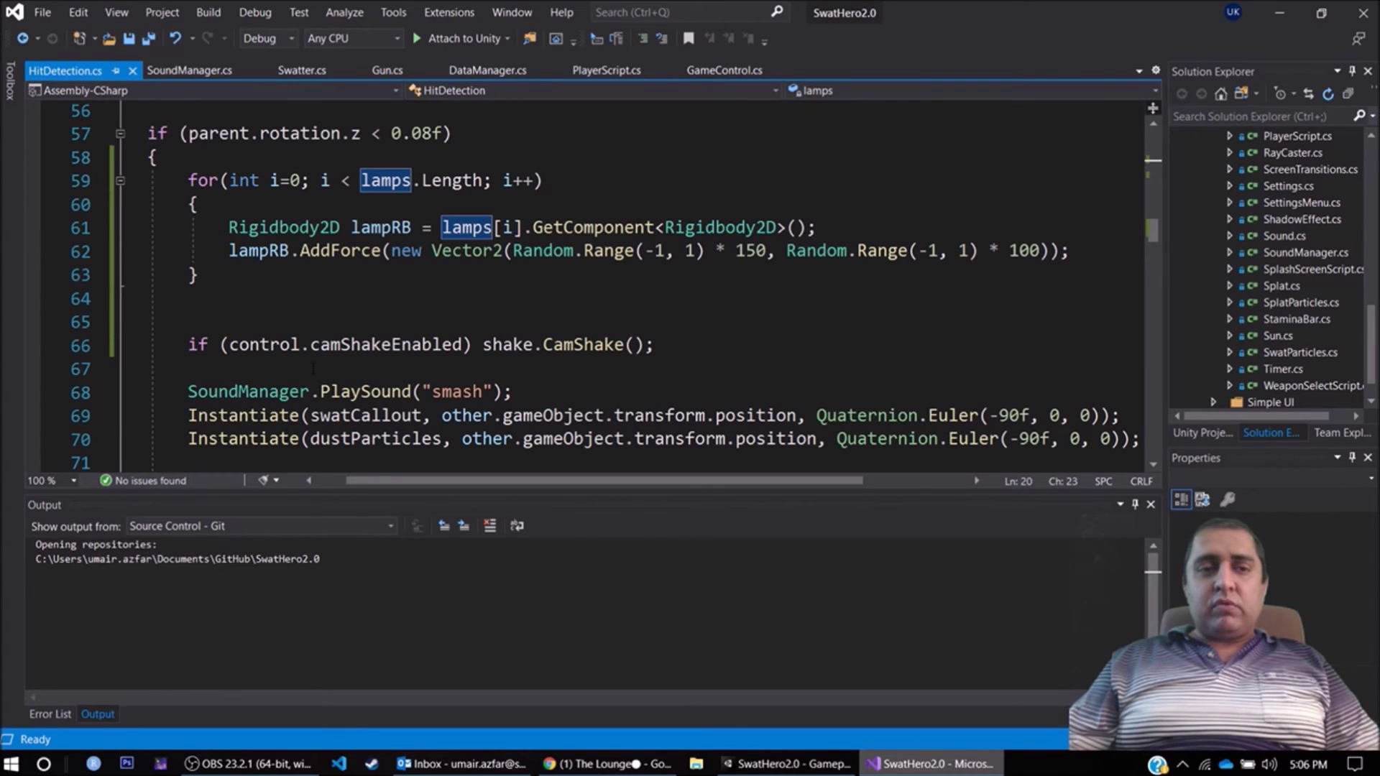
pyautogui.scroll(2, 312, 369)
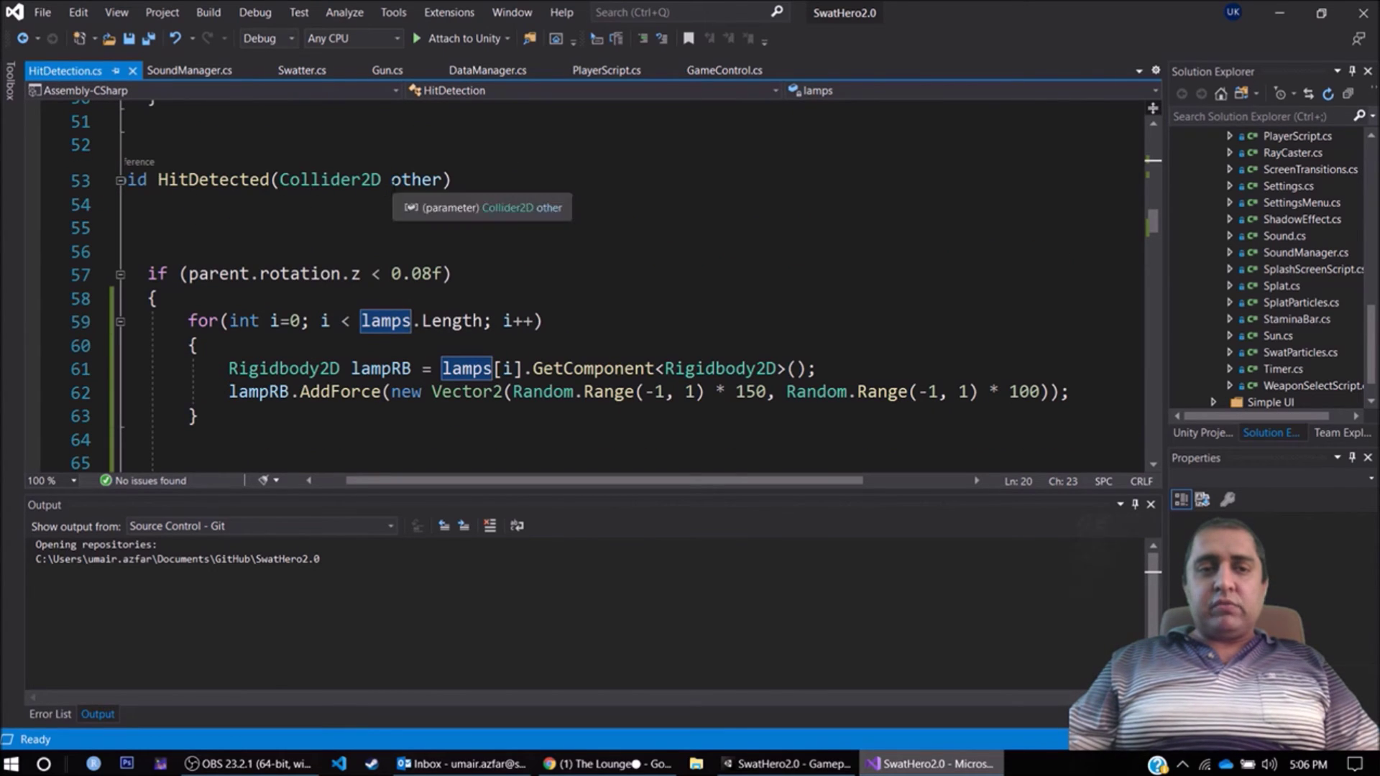
pyautogui.scroll(-1, 392, 339)
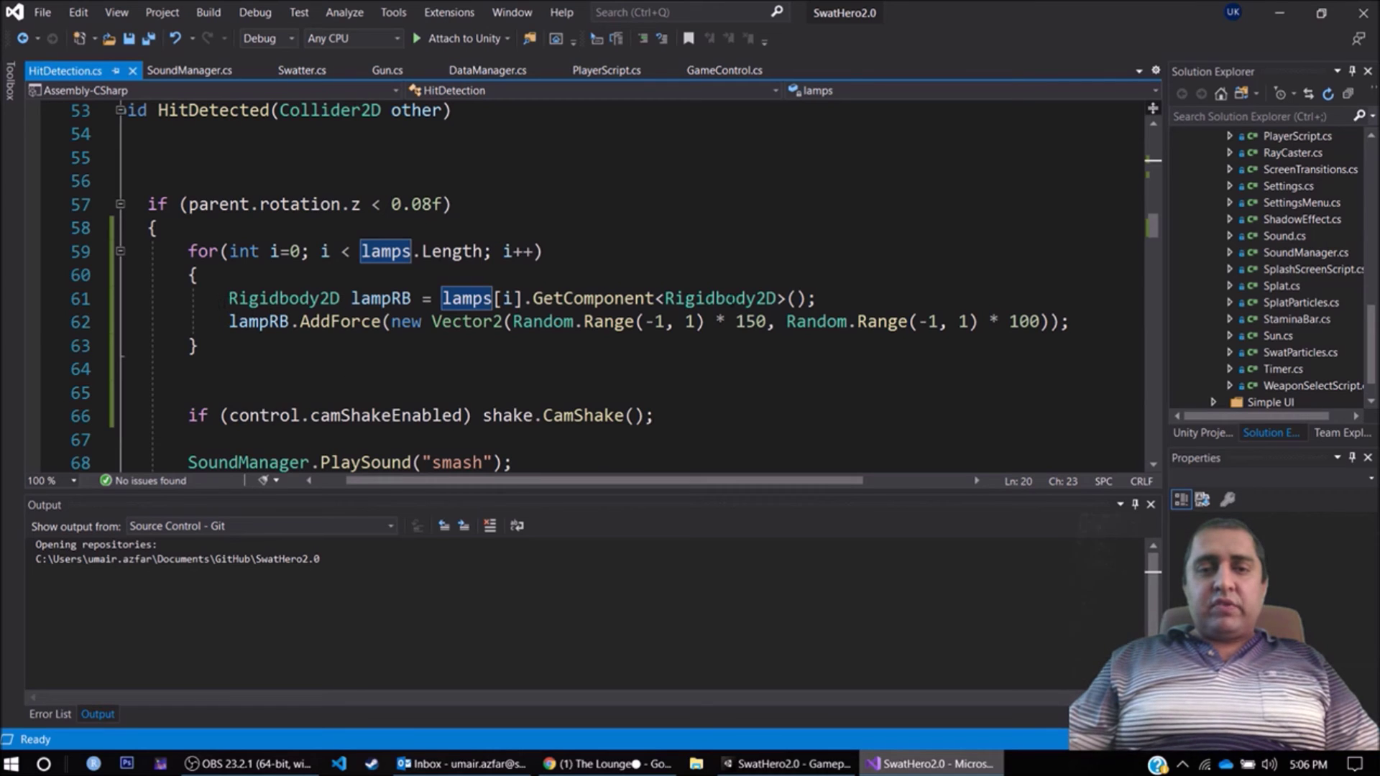
pyautogui.moveTo(815, 298); pyautogui.dragTo(444, 297)
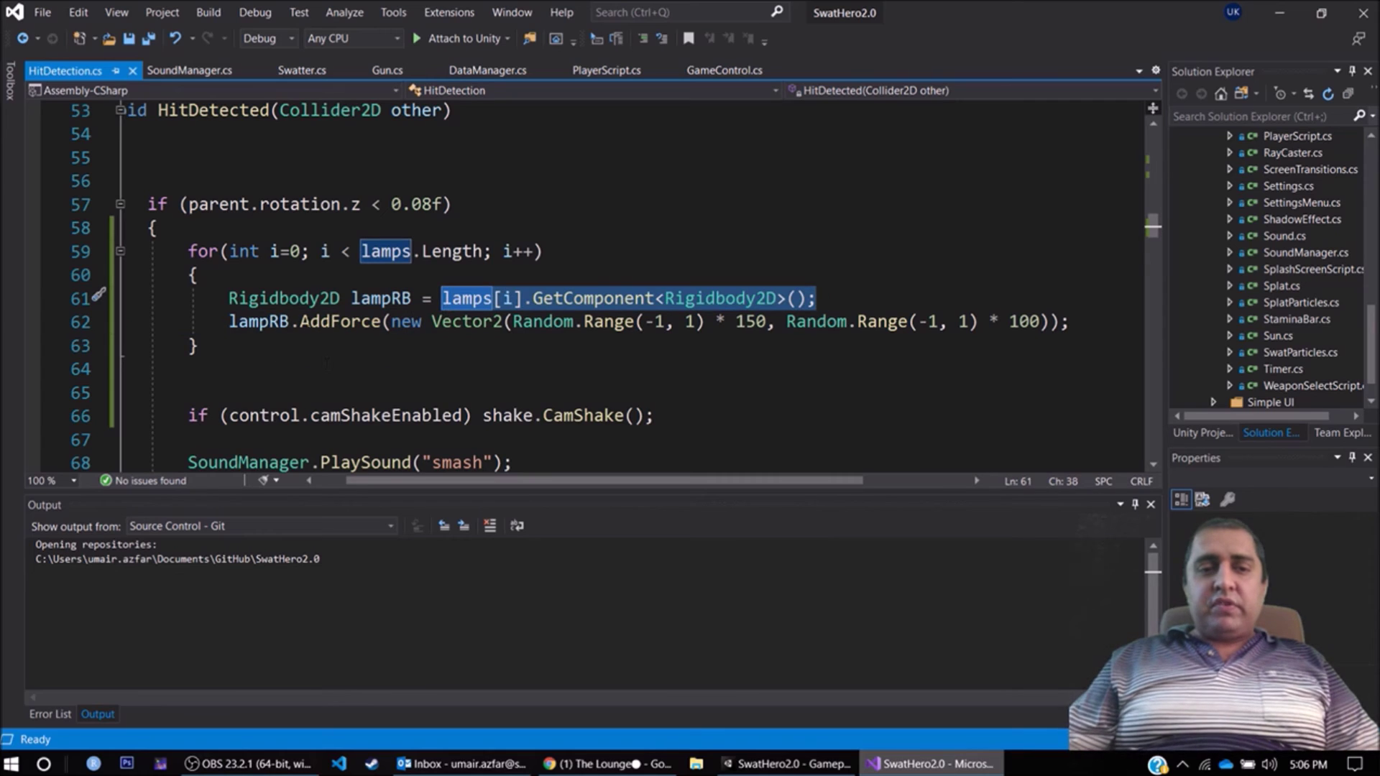
pyautogui.moveTo(299, 321); pyautogui.dragTo(734, 321)
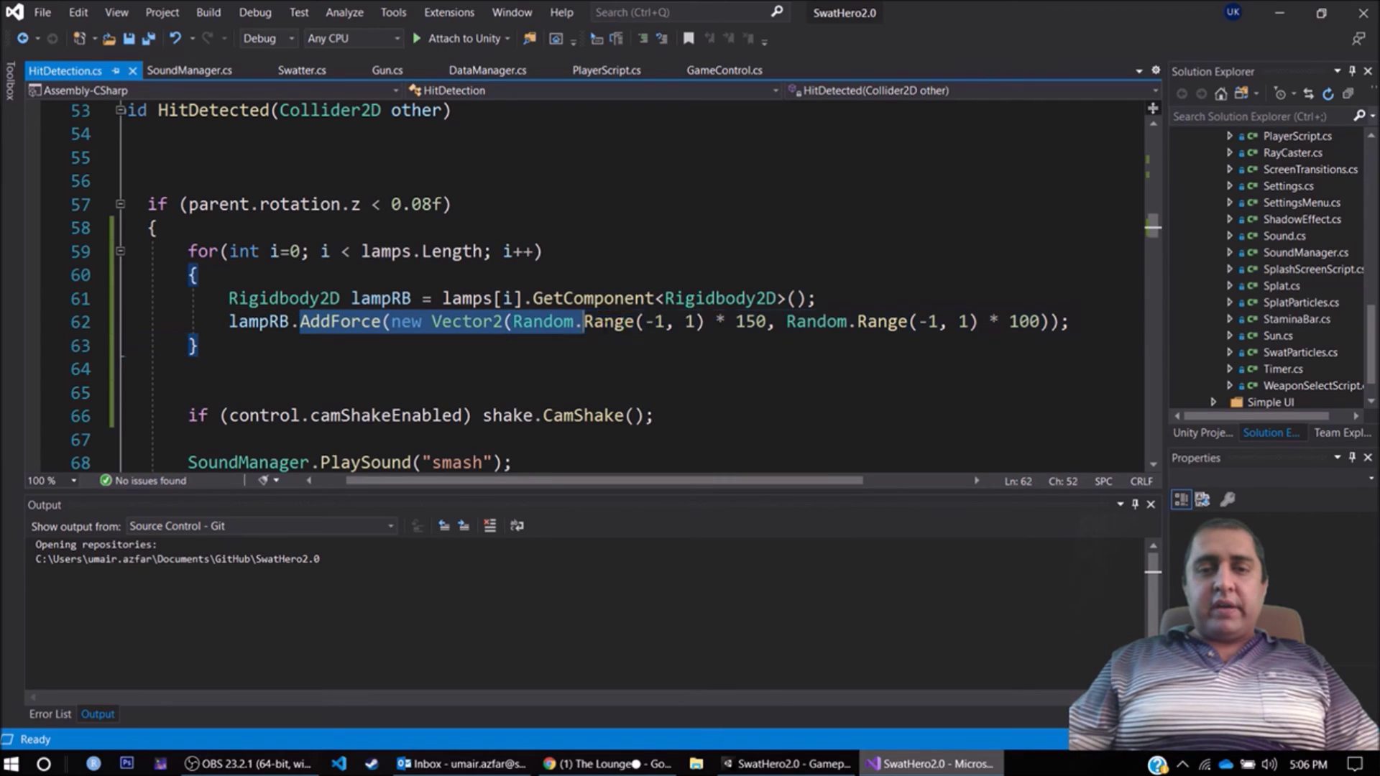
pyautogui.click(735, 321)
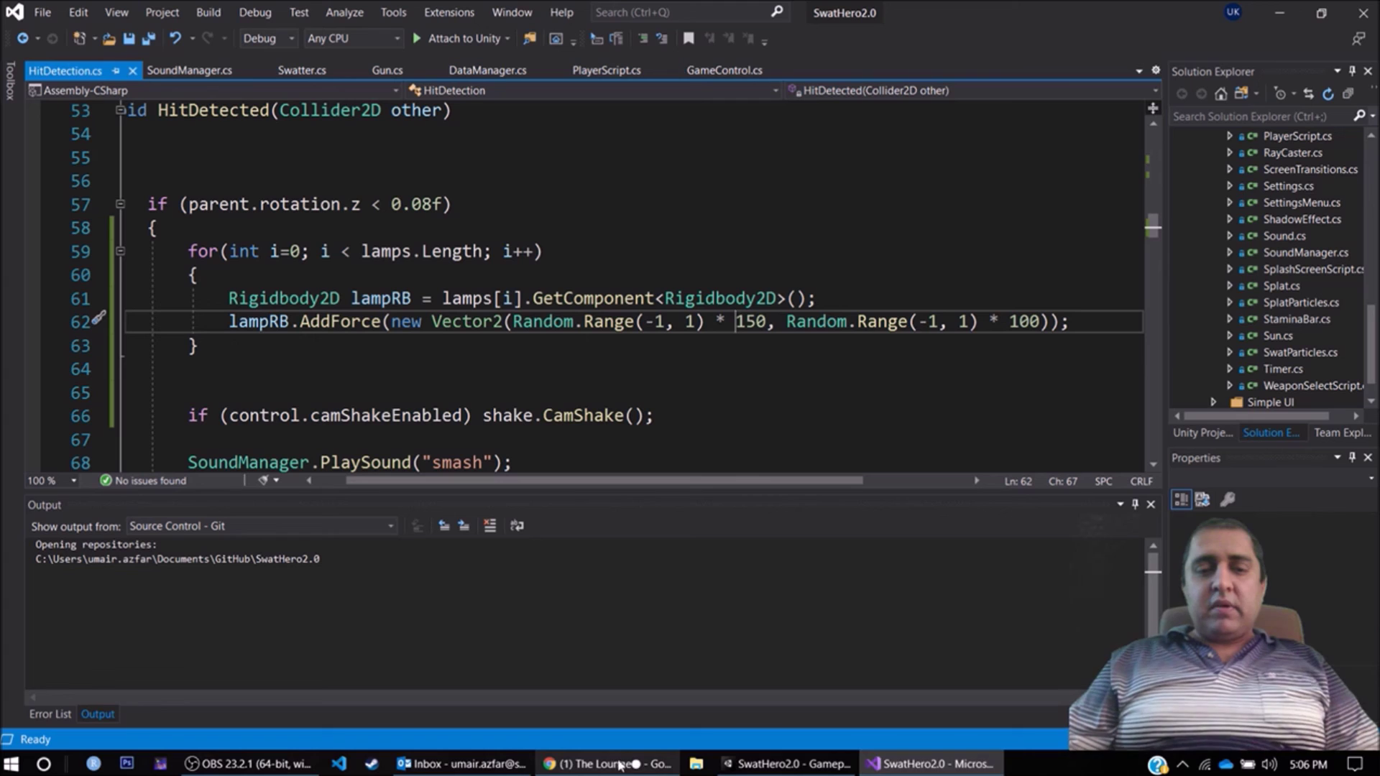
pyautogui.click(747, 766)
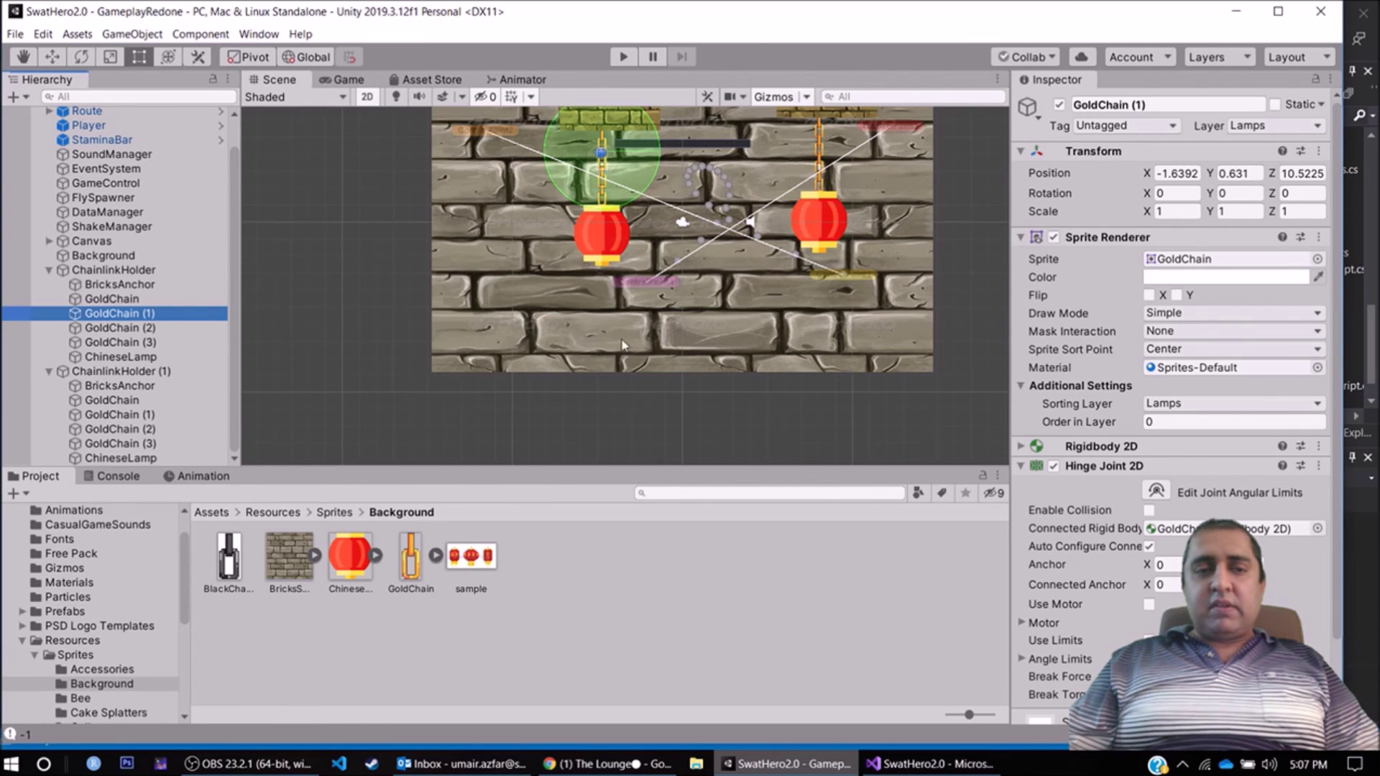
# Show the ChineseLamp's Dynamic Rigidbody 2D settings, with mass 3 and angular drag 0.05
pyautogui.click(143, 358)
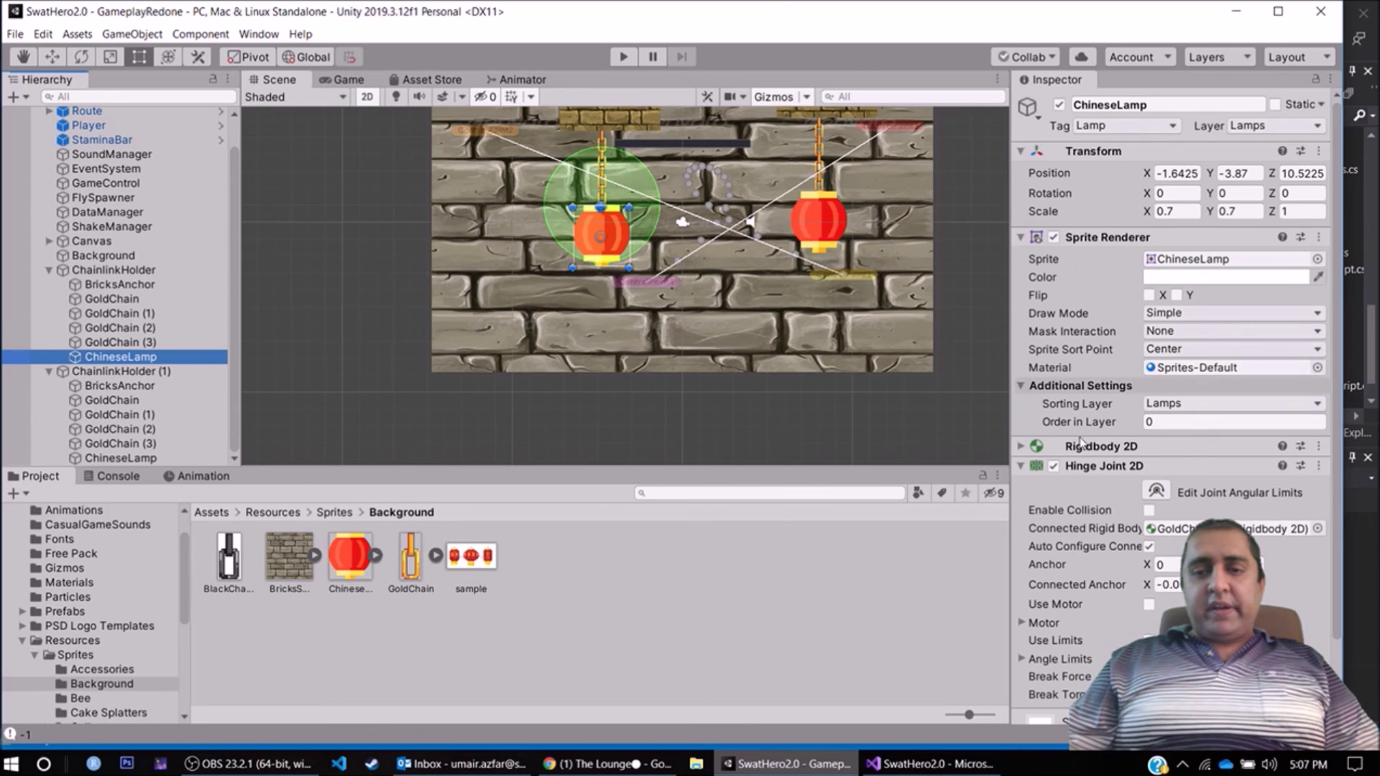
pyautogui.click(1021, 447)
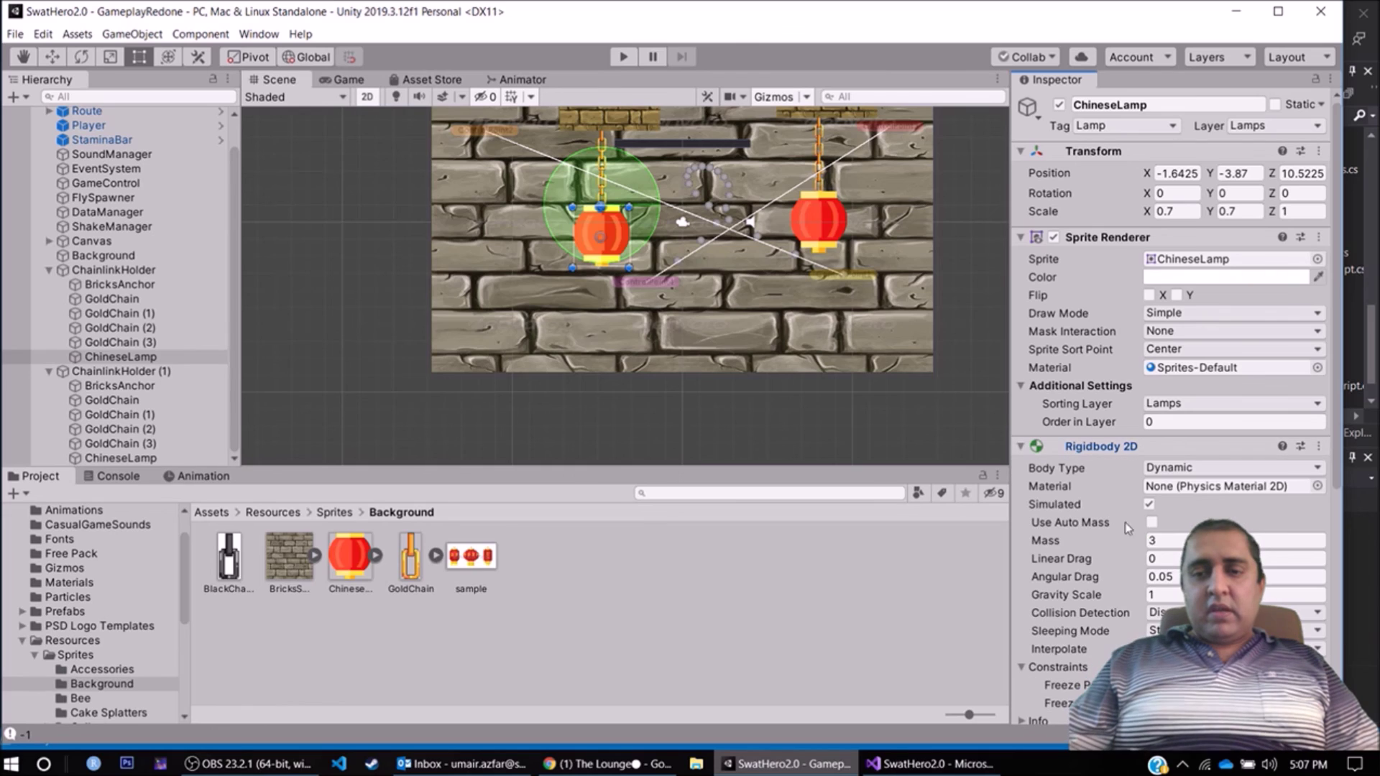